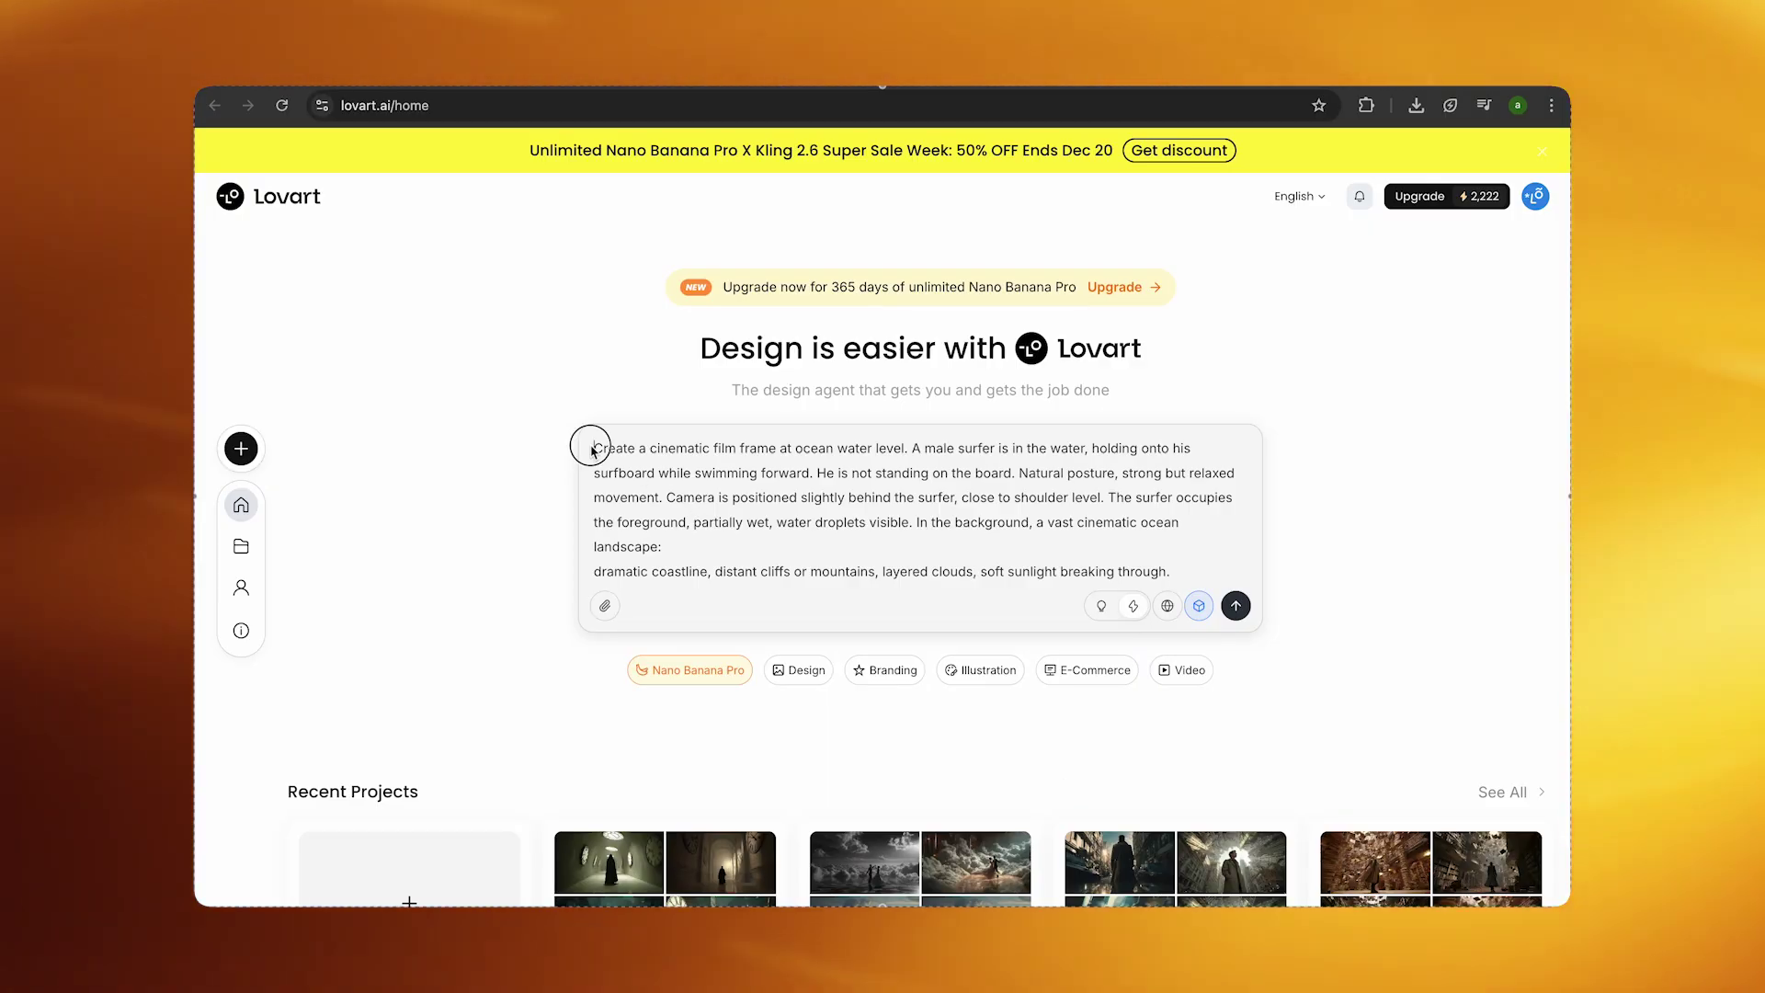
Step: Attach Nano Banana Pro to the surfer prompt and submit it as a new canvas project
{"action": "left_click_drag", "start_coordinate": [593, 449], "coordinate": [1115, 563]}
{"action": "left_click", "coordinate": [1186, 575]}
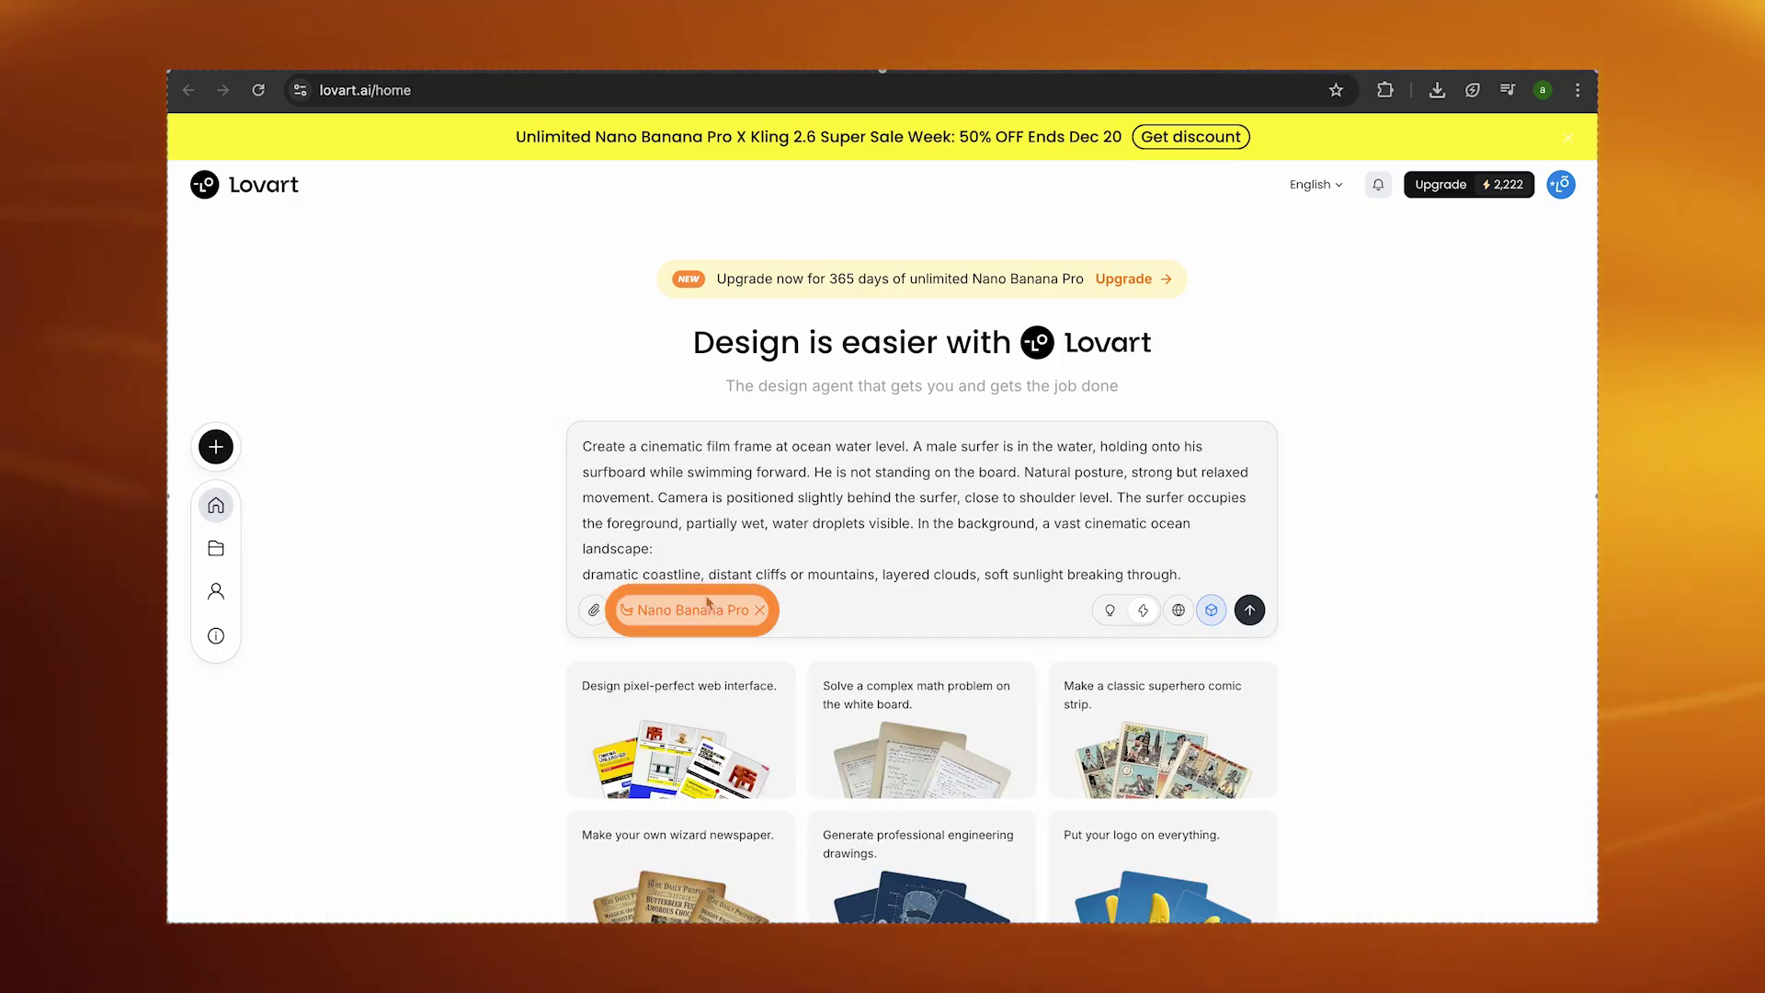
{"action": "left_click", "coordinate": [1250, 611]}
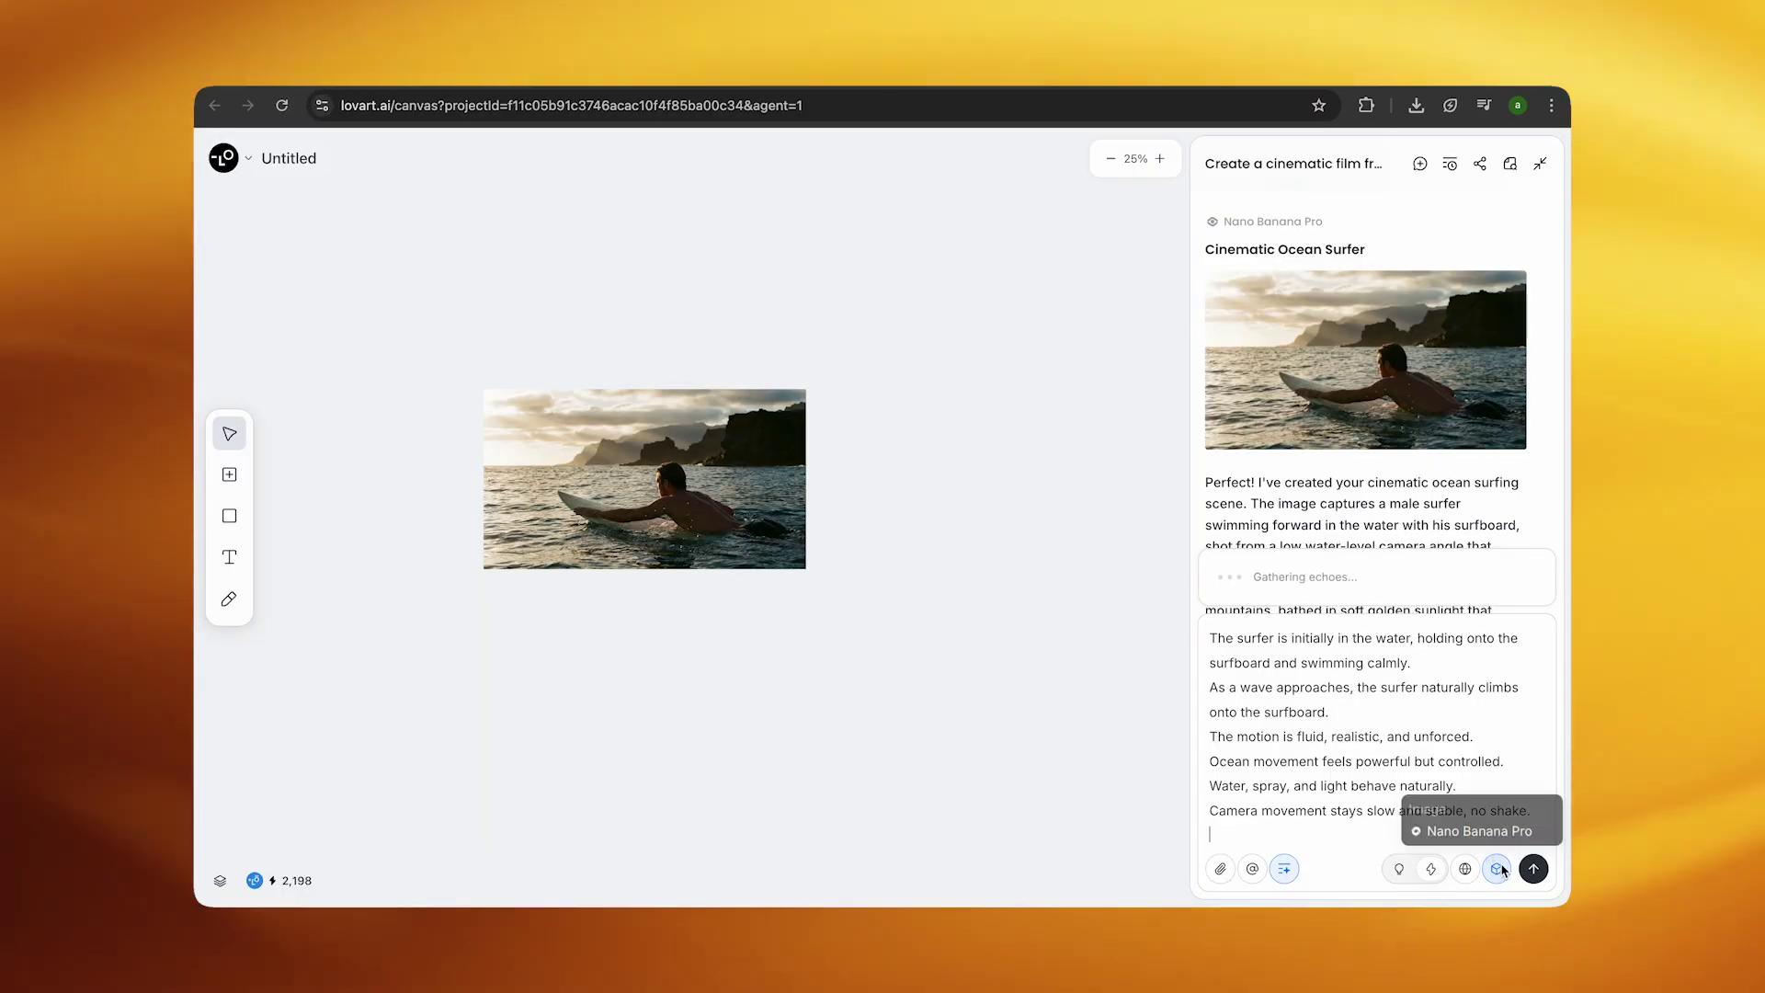
Step: Bring up the generation model selector and scroll down its model list
{"action": "left_click", "coordinate": [1498, 868]}
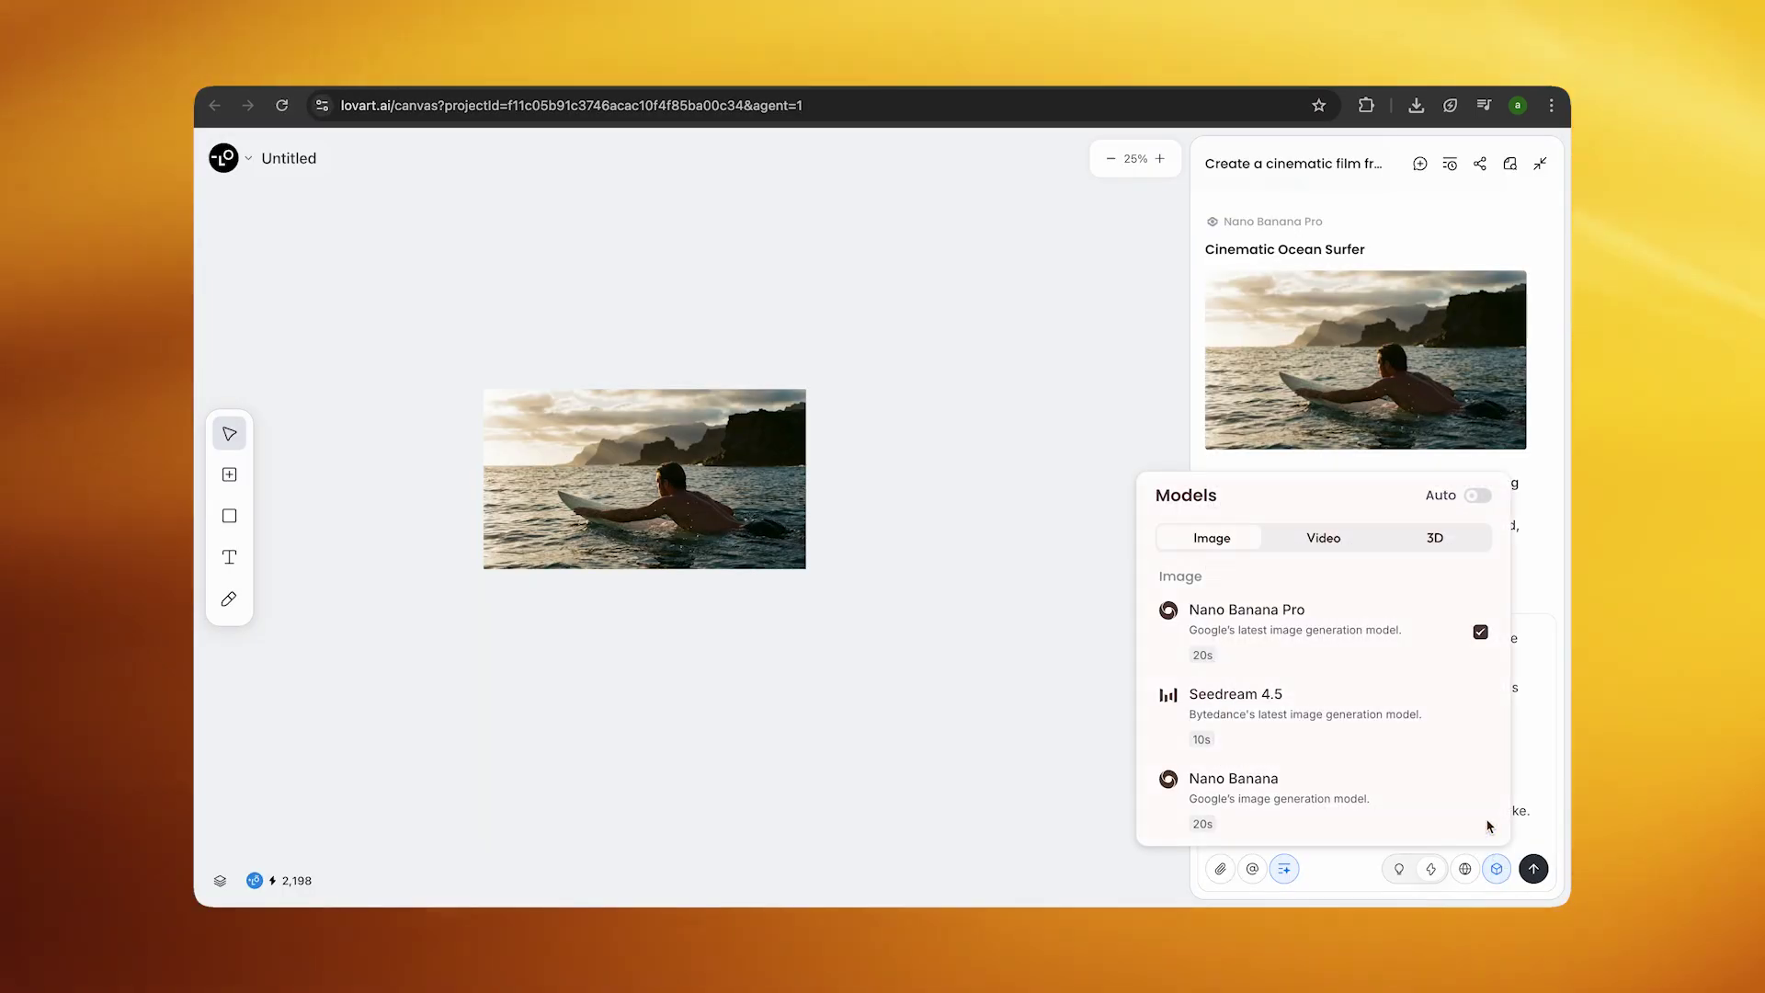
{"action": "scroll", "coordinate": [1310, 653], "scroll_direction": "down", "scroll_amount": 5}
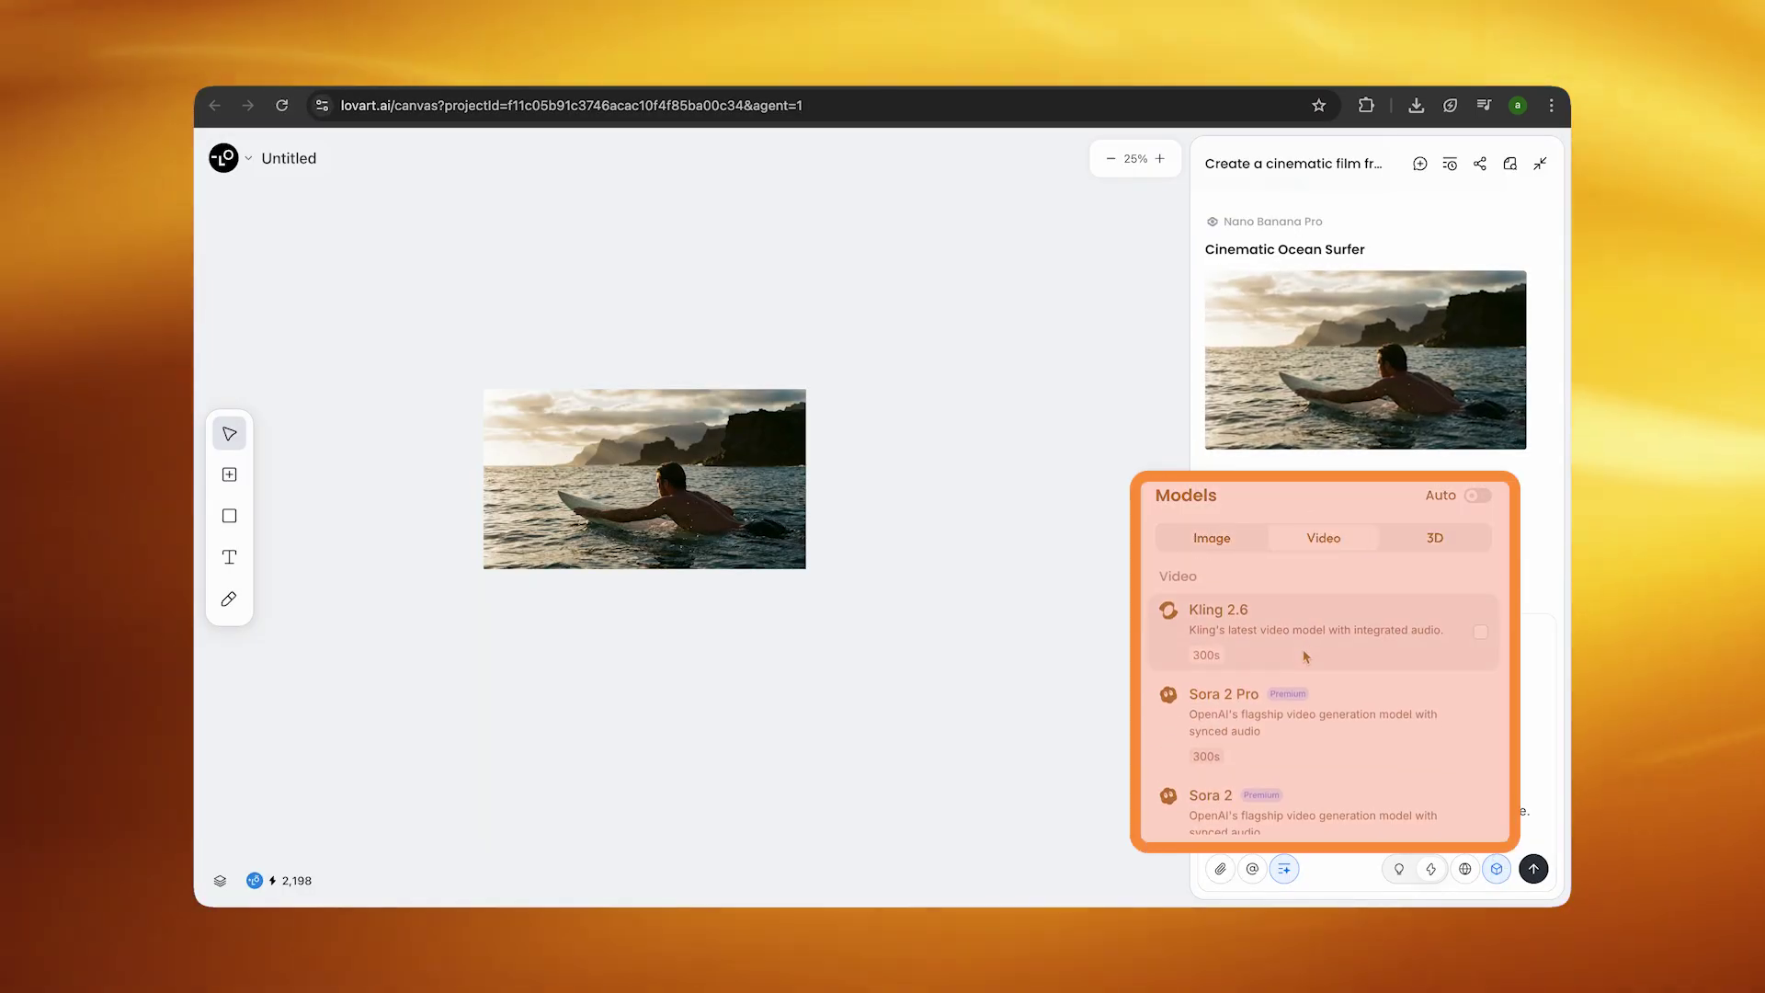
{"action": "scroll", "coordinate": [1305, 656], "scroll_direction": "down", "scroll_amount": 6}
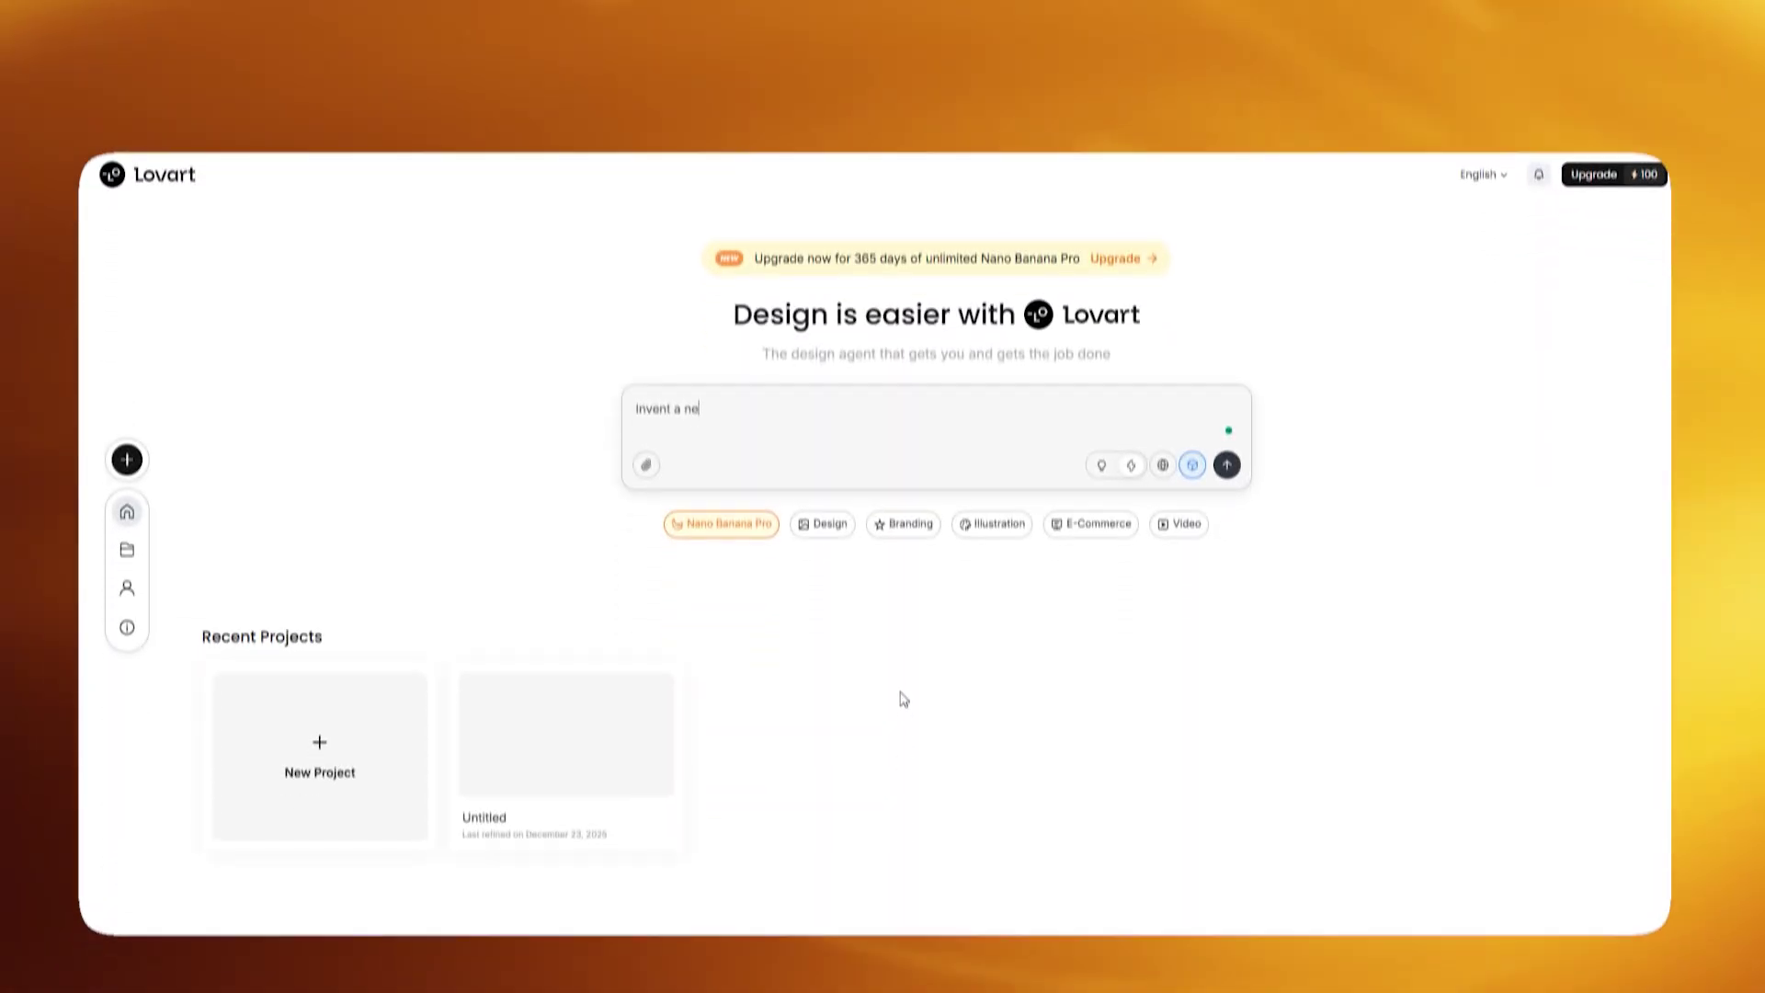
{"action": "type", "text": "Invent a new po"}
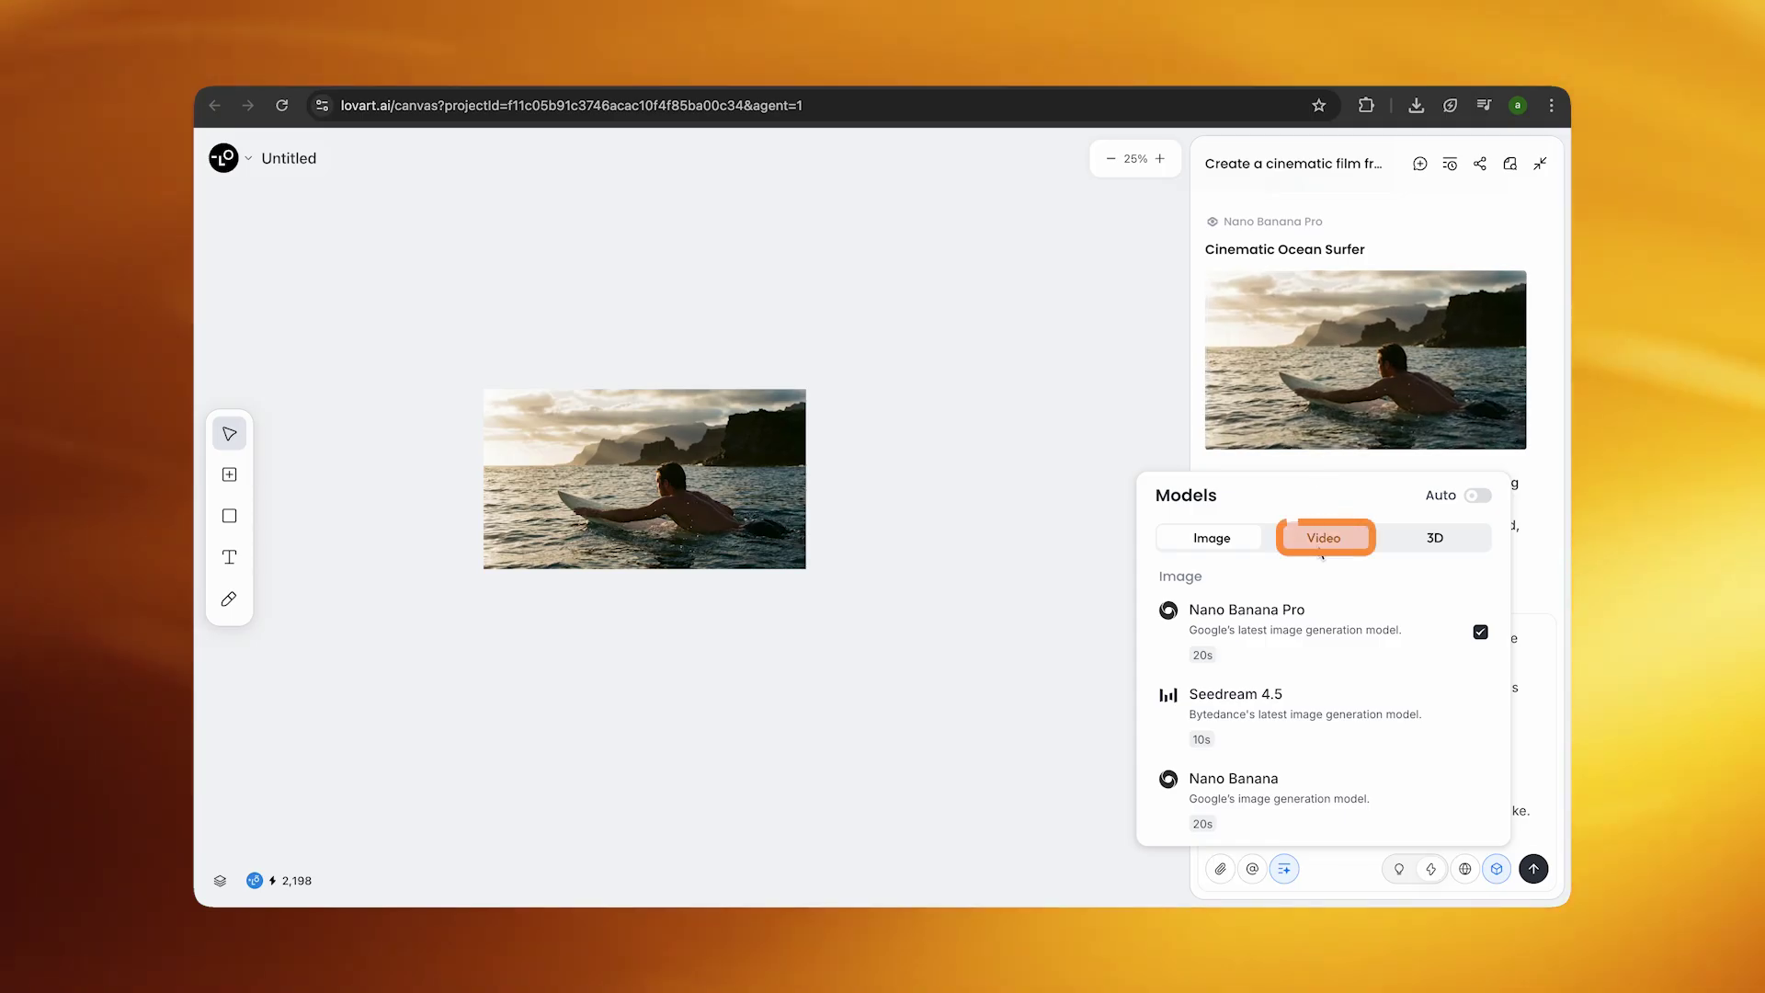
Step: Switch the Models panel to Video and browse the full video model list
{"action": "left_click", "coordinate": [1324, 538]}
{"action": "scroll", "coordinate": [1324, 605], "scroll_direction": "down", "scroll_amount": 5}
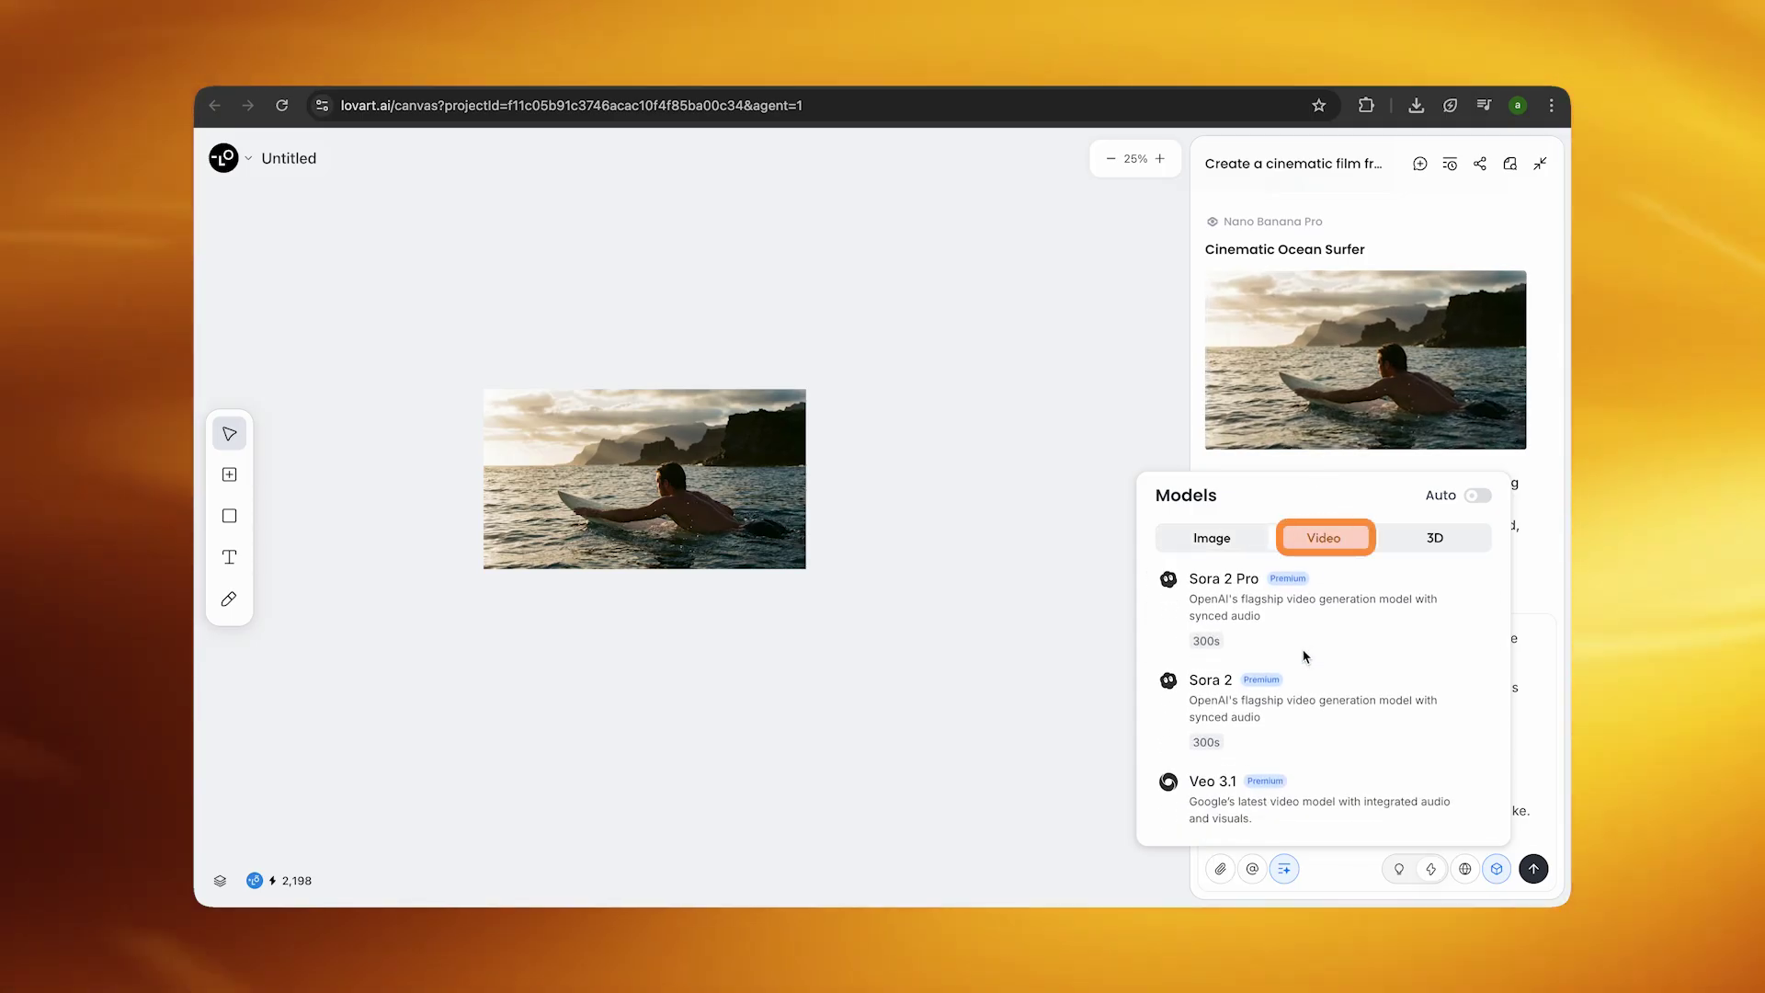
{"action": "scroll", "coordinate": [1305, 657], "scroll_direction": "down", "scroll_amount": 2}
{"action": "scroll", "coordinate": [1305, 657], "scroll_direction": "down", "scroll_amount": 1}
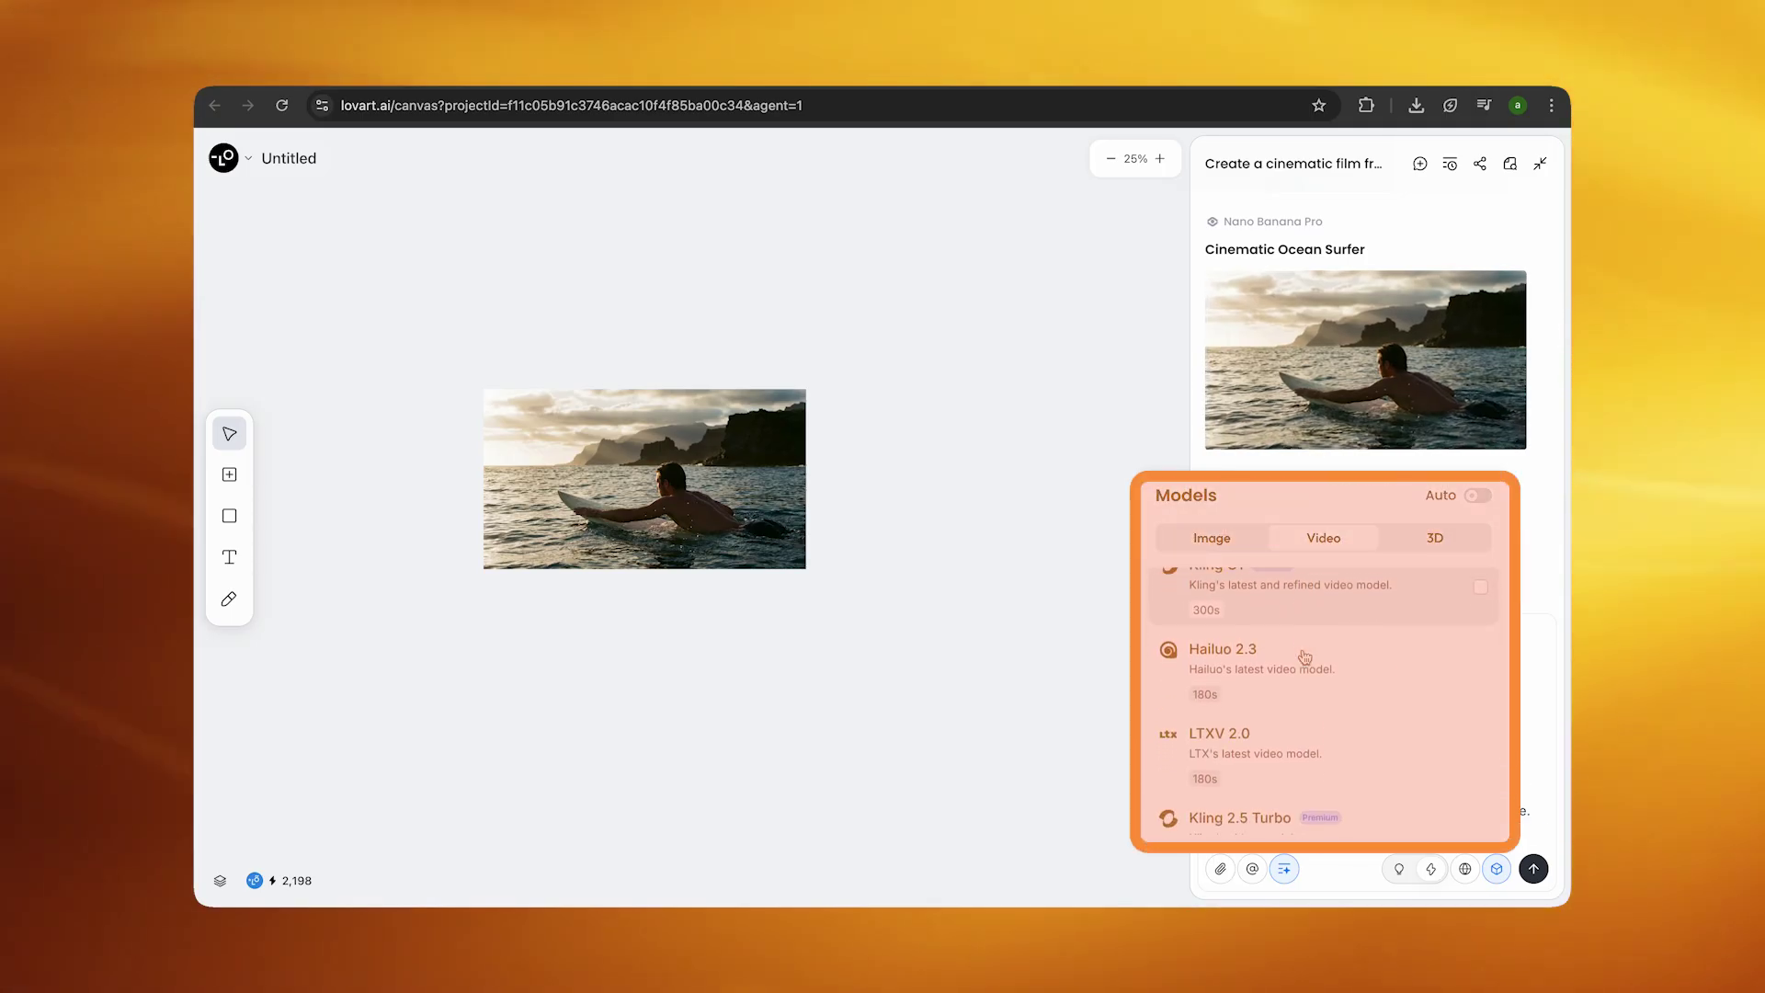
{"action": "scroll", "coordinate": [1304, 657], "scroll_direction": "down", "scroll_amount": 3}
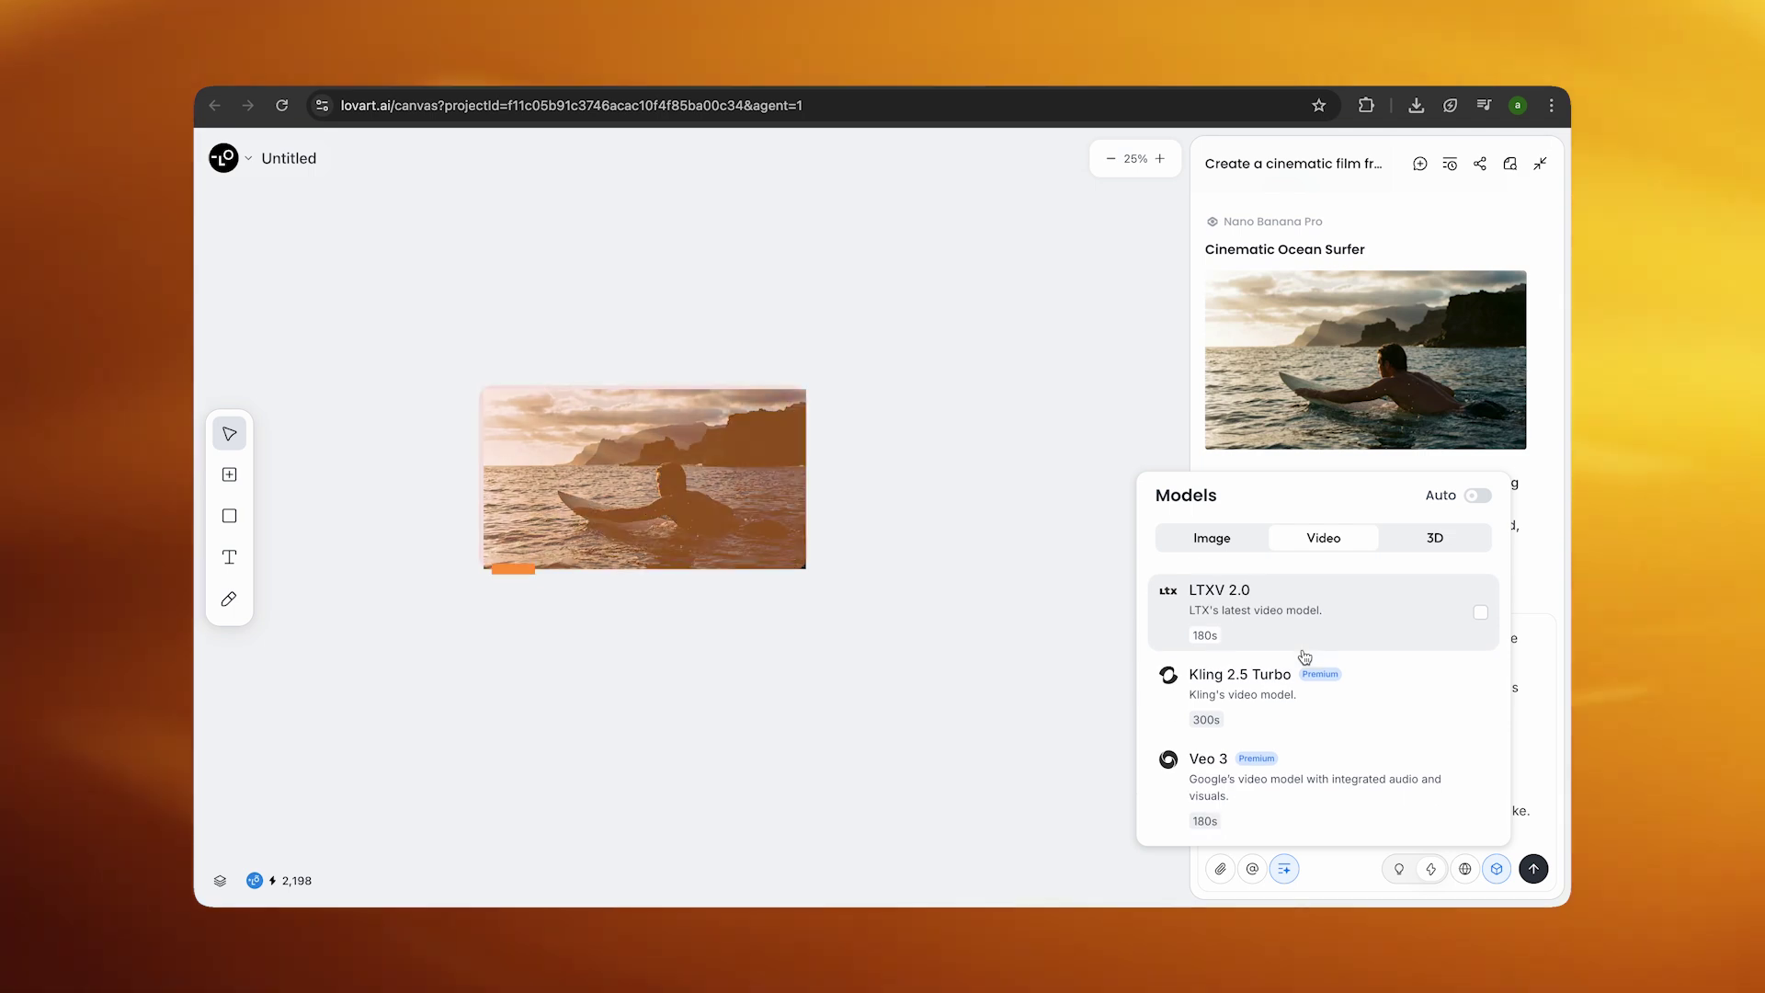
{"action": "scroll", "coordinate": [1304, 656], "scroll_direction": "down", "scroll_amount": 1}
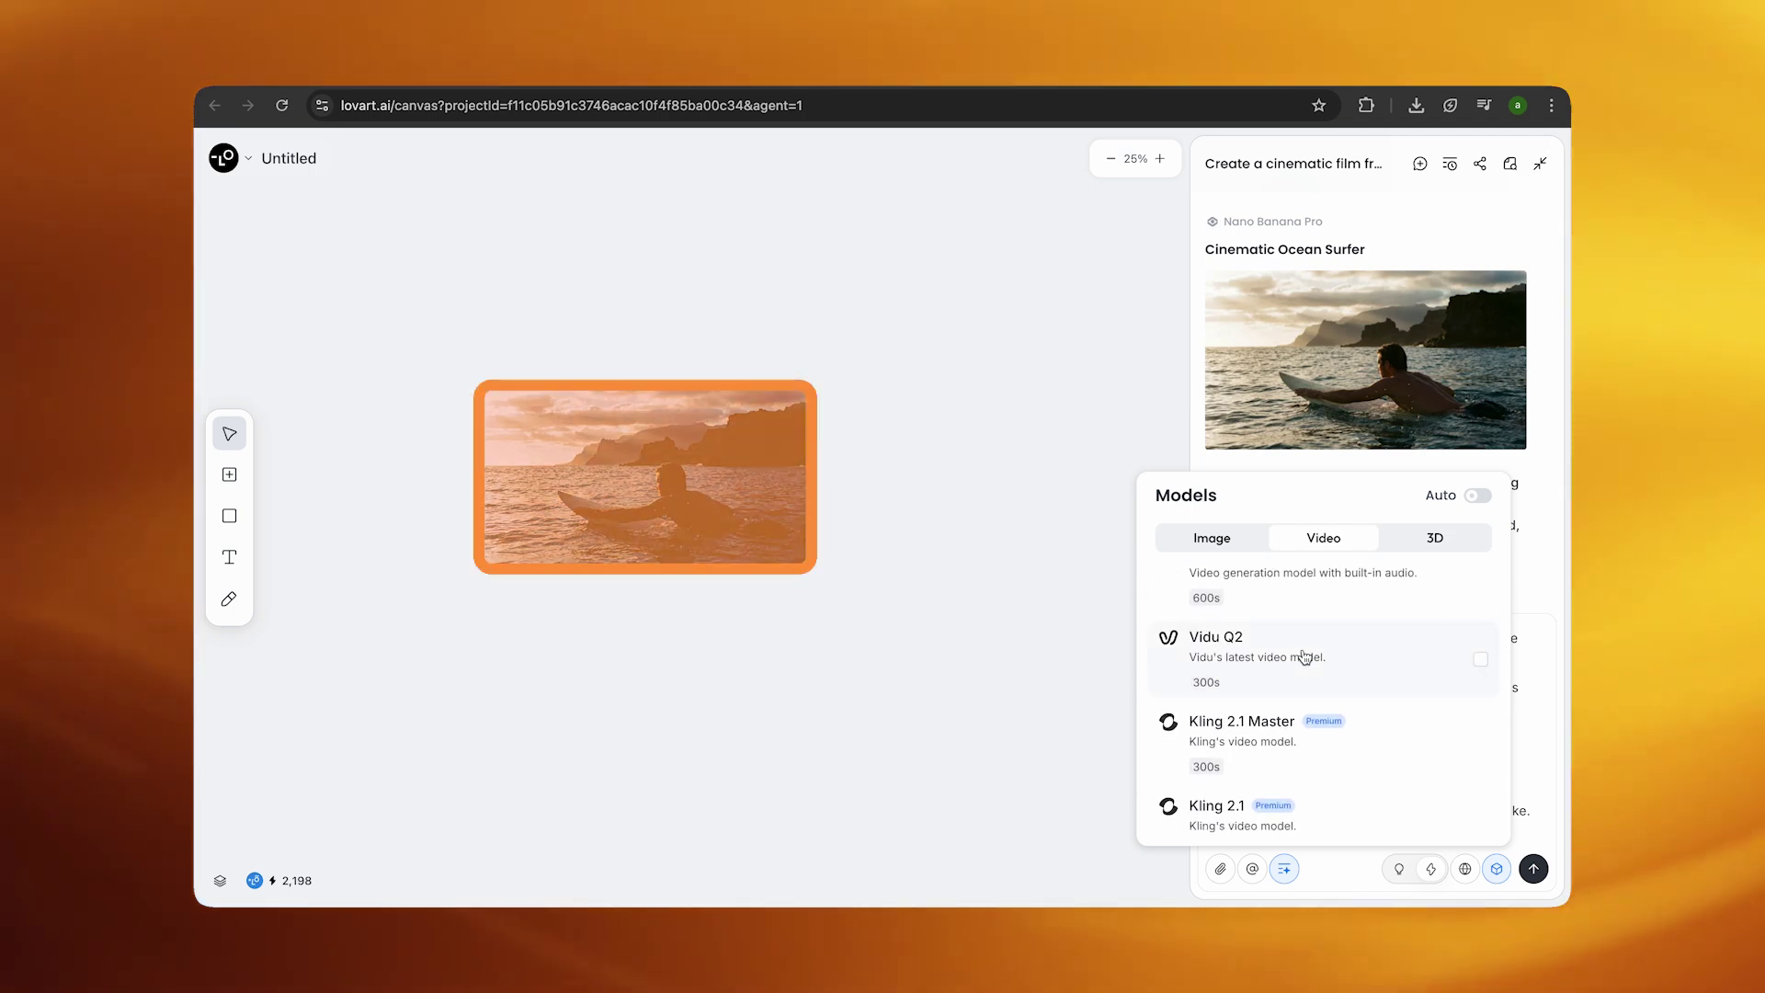
{"action": "scroll", "coordinate": [1305, 656], "scroll_direction": "up", "scroll_amount": 5}
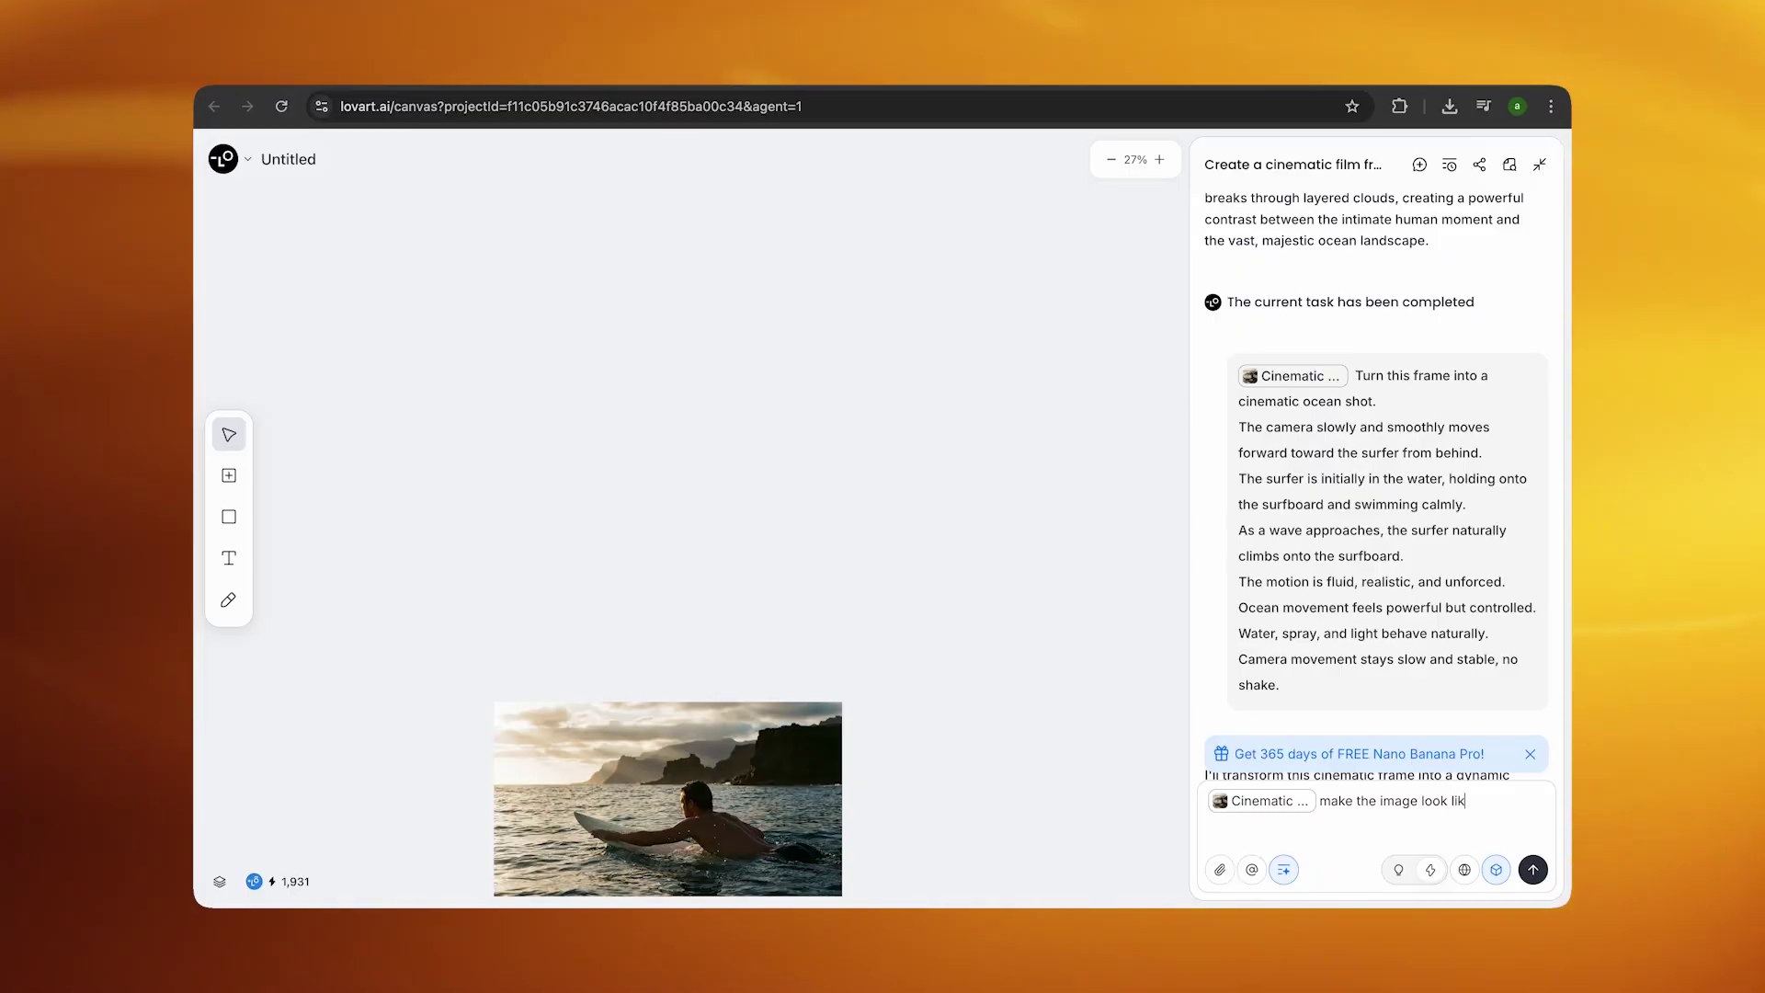
Step: Enter the surfer edit prompt and keep Nano Banana Pro as the image model
{"action": "type", "text": "e "}
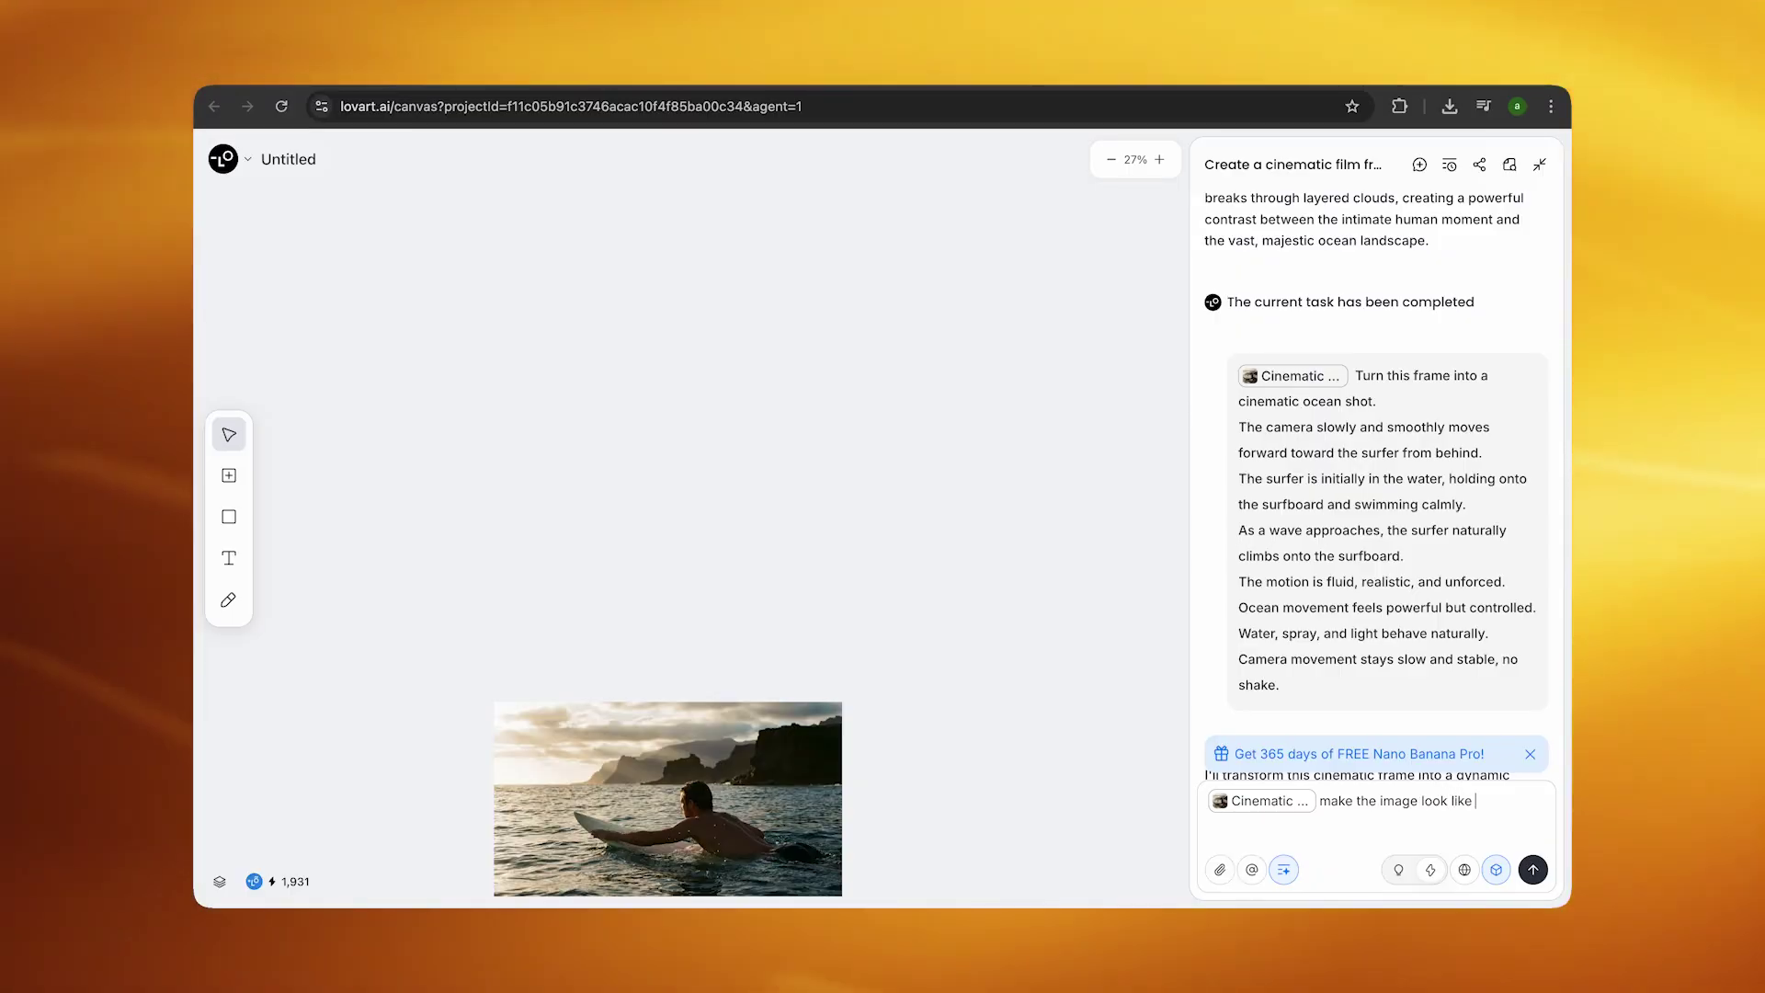
{"action": "type", "text": "the"}
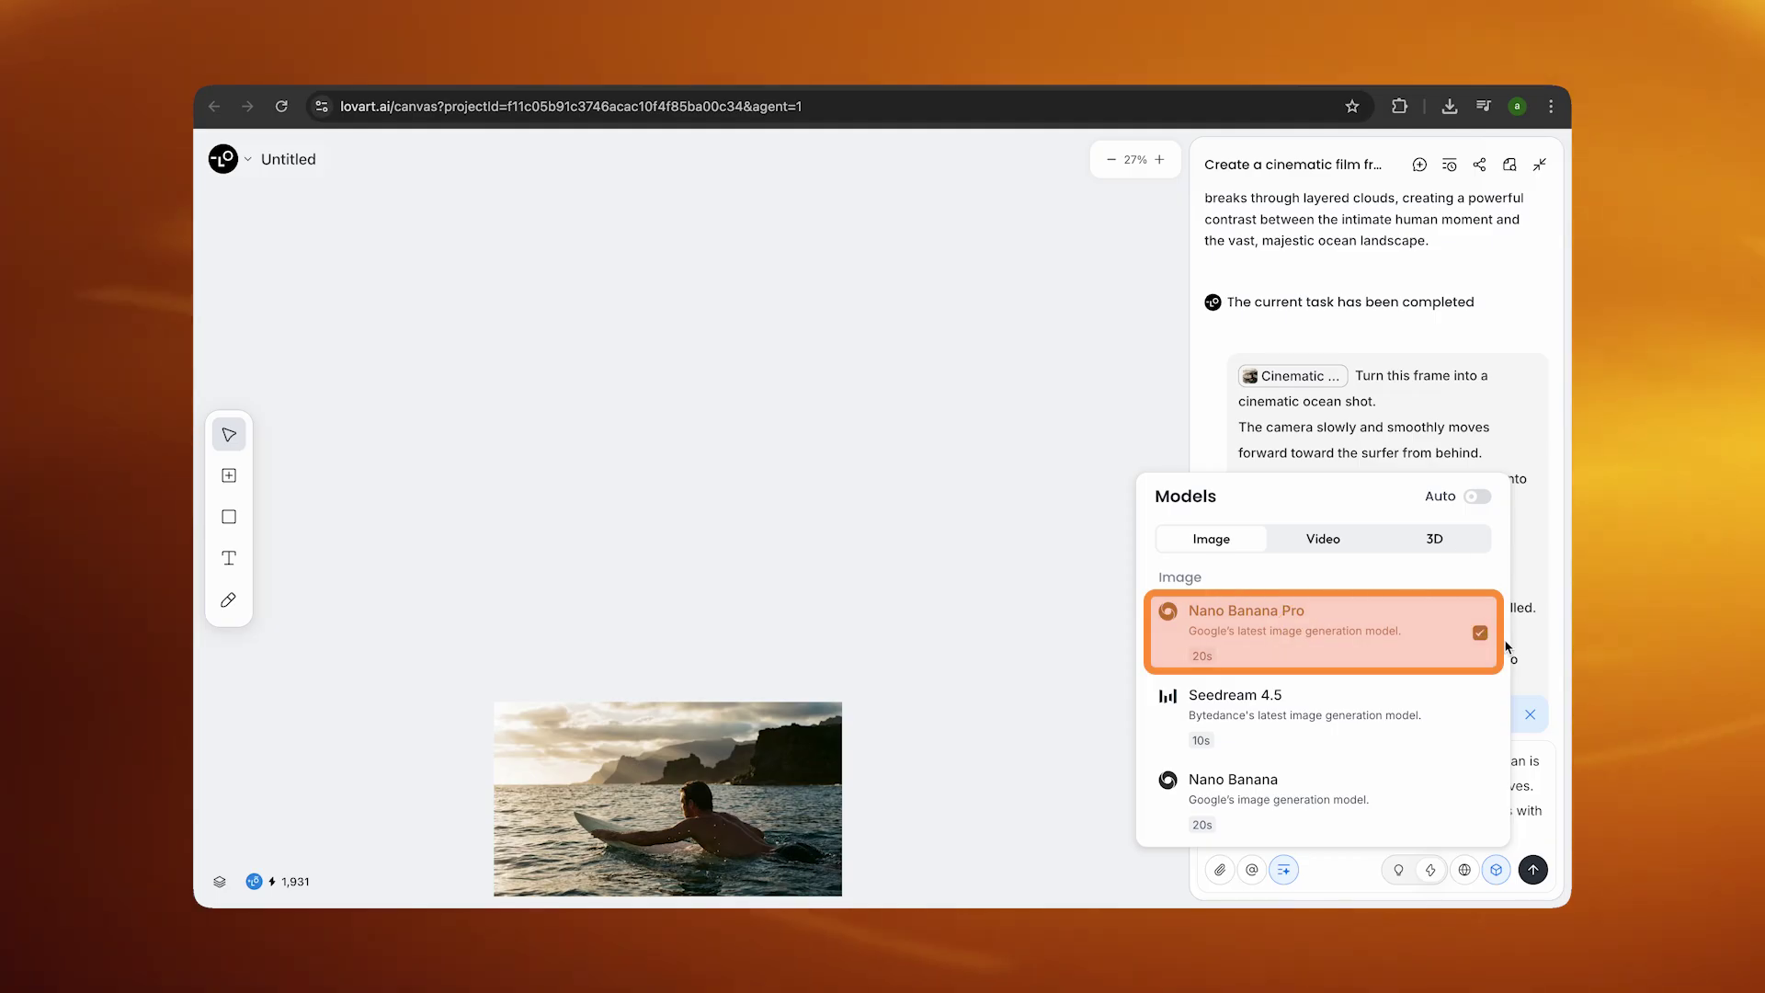
{"action": "left_click", "coordinate": [1496, 870]}
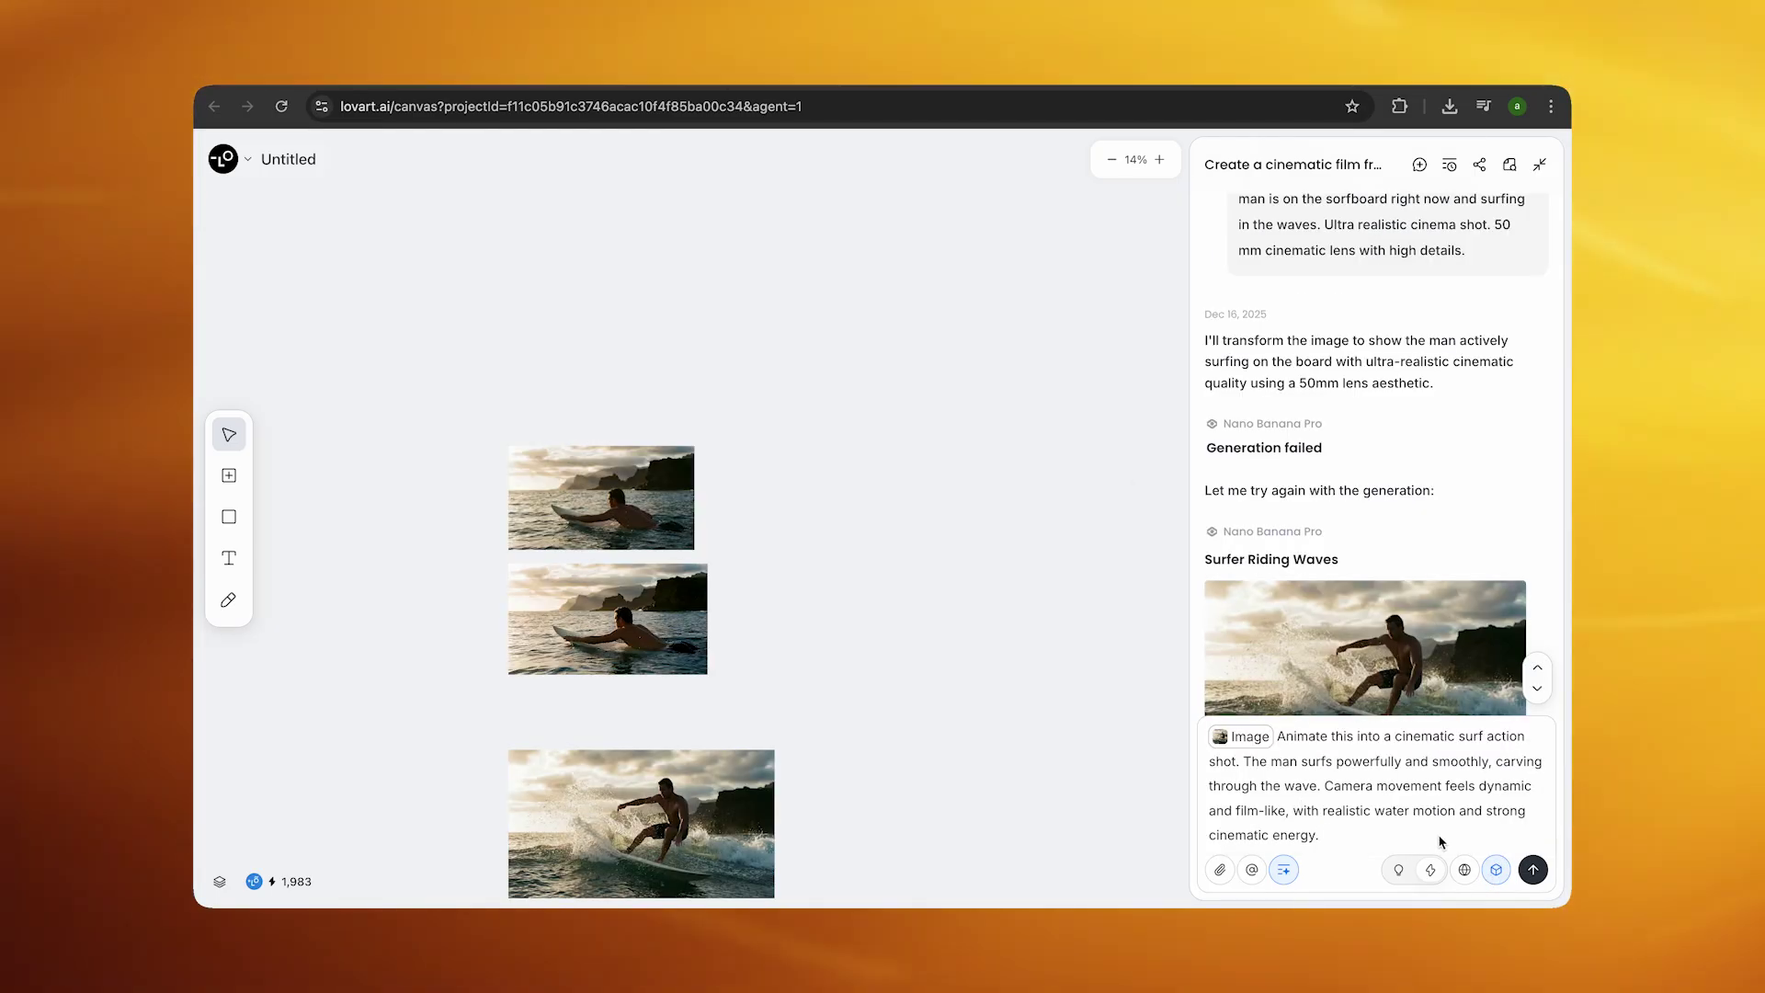
Step: Select Hailuo 2.3 as the video model, send the surf animation prompt, then enable auto model selection
{"action": "left_click", "coordinate": [1495, 870]}
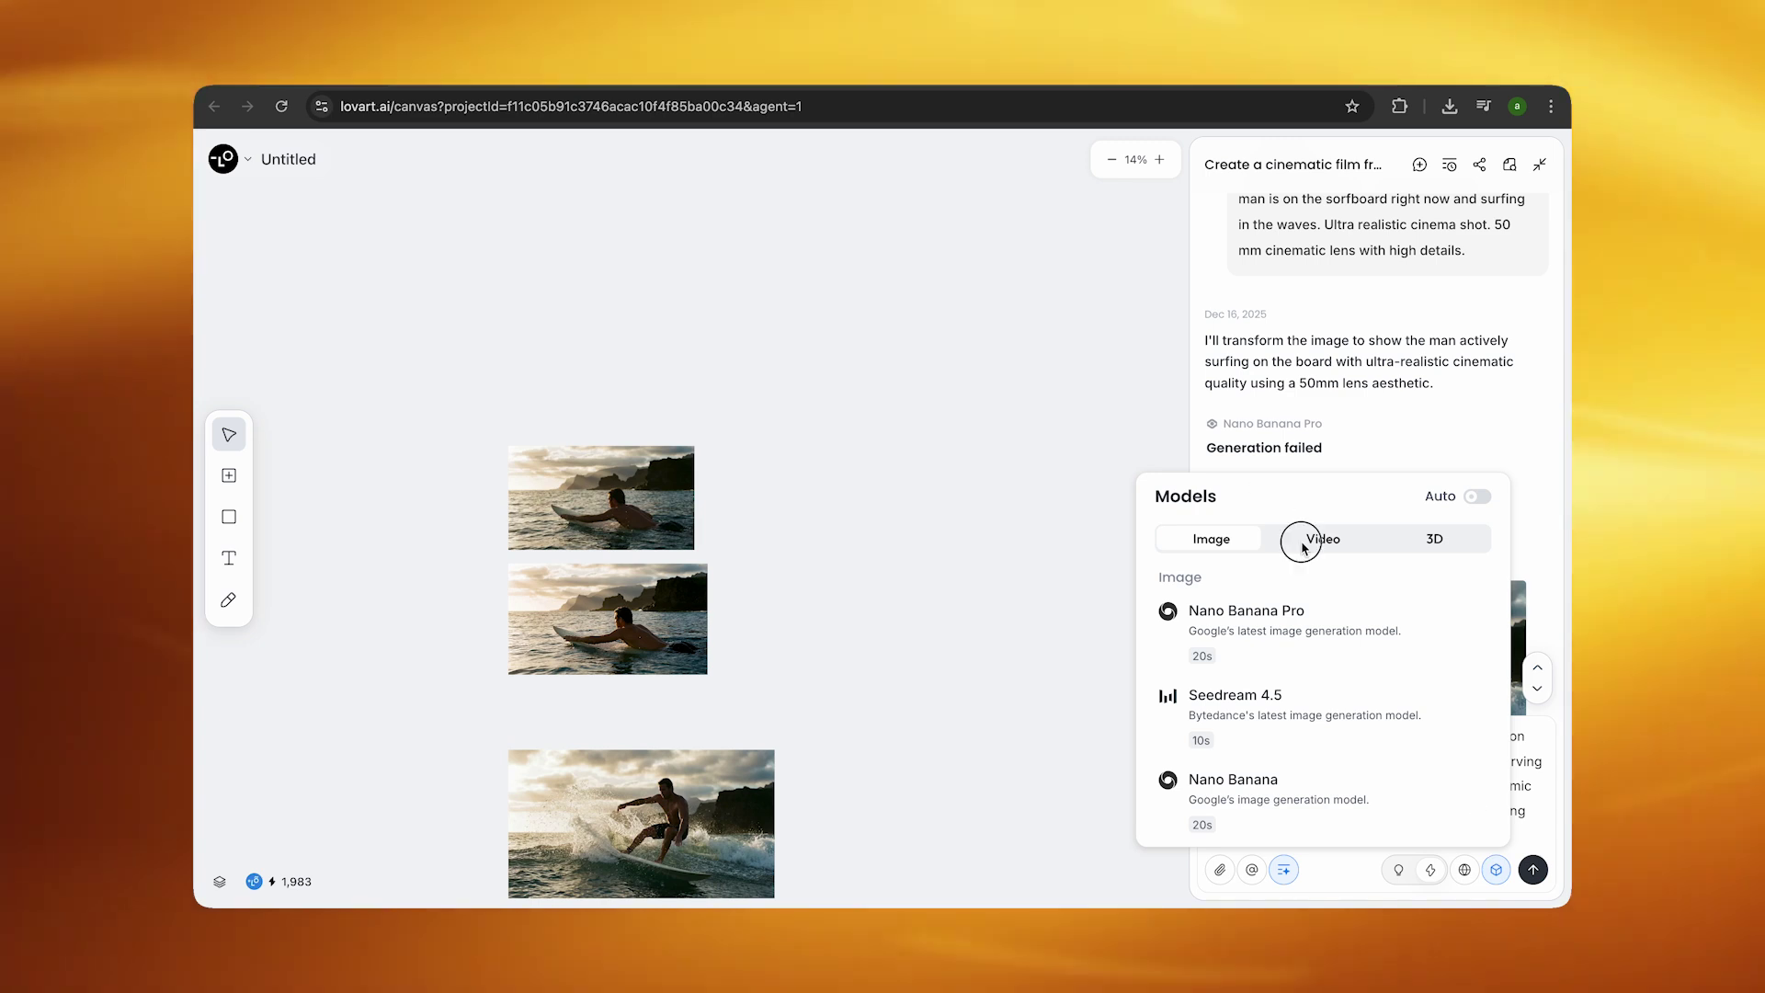
{"action": "left_click", "coordinate": [1305, 538]}
{"action": "scroll", "coordinate": [1302, 667], "scroll_direction": "down", "scroll_amount": 3}
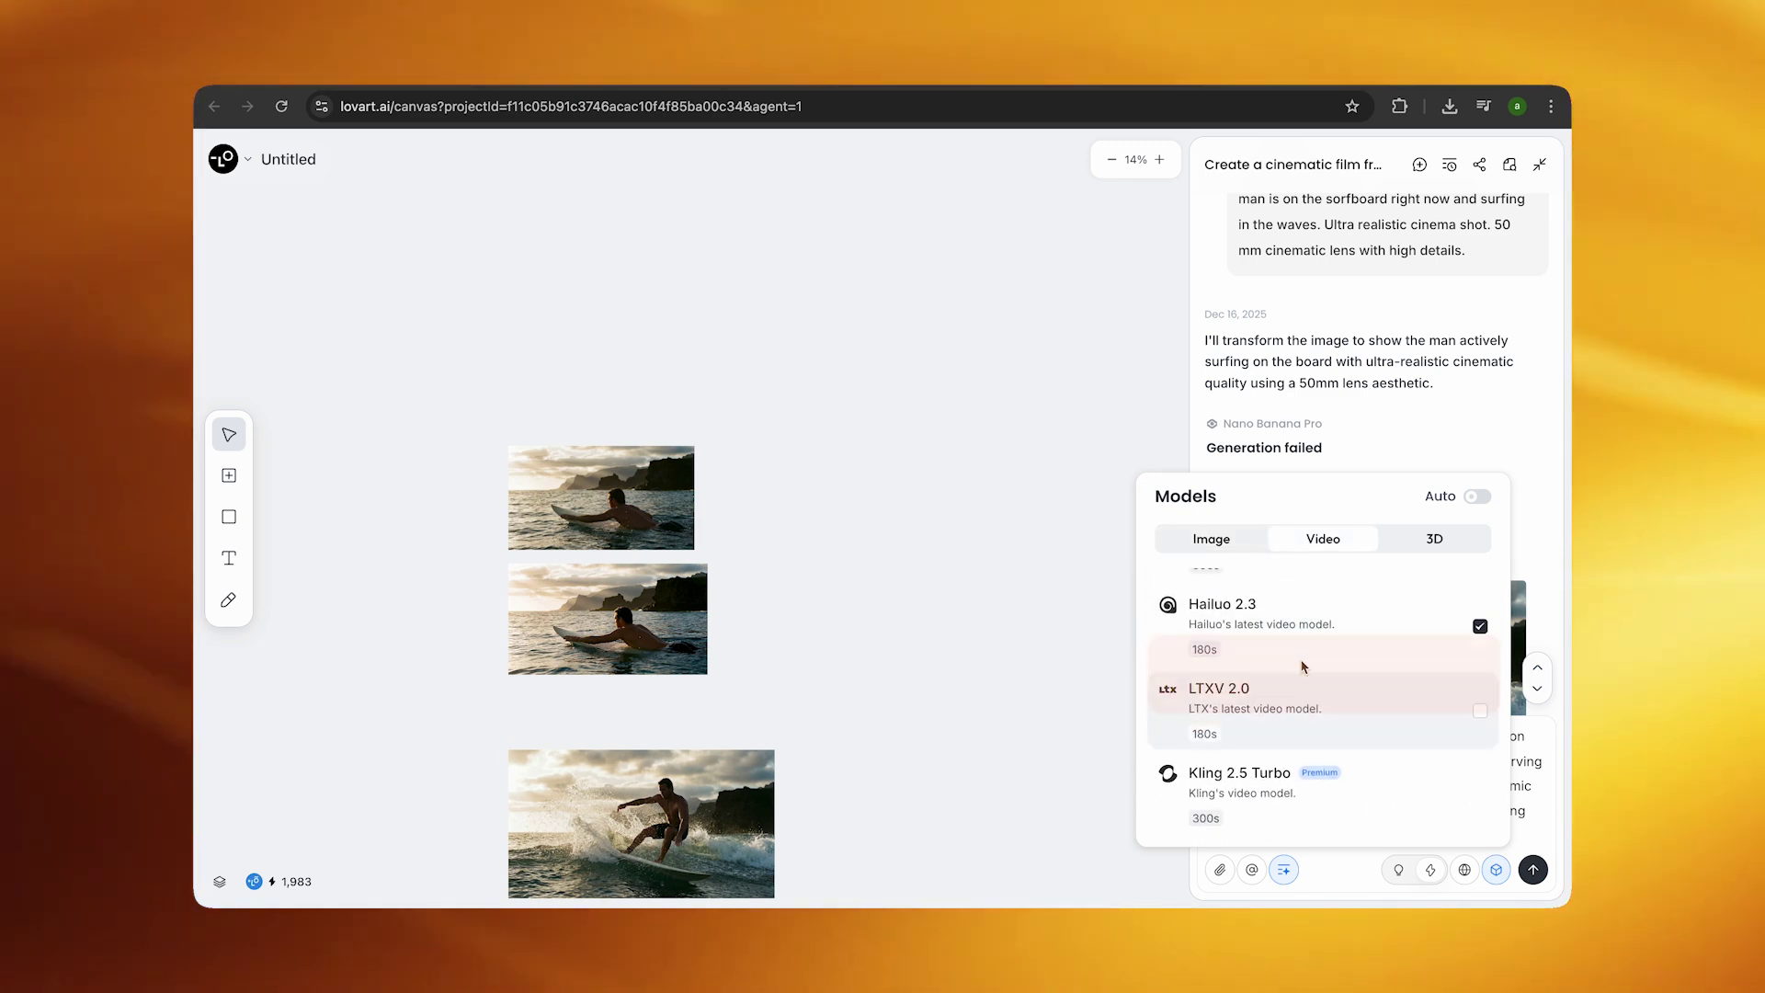
{"action": "left_click", "coordinate": [1311, 671]}
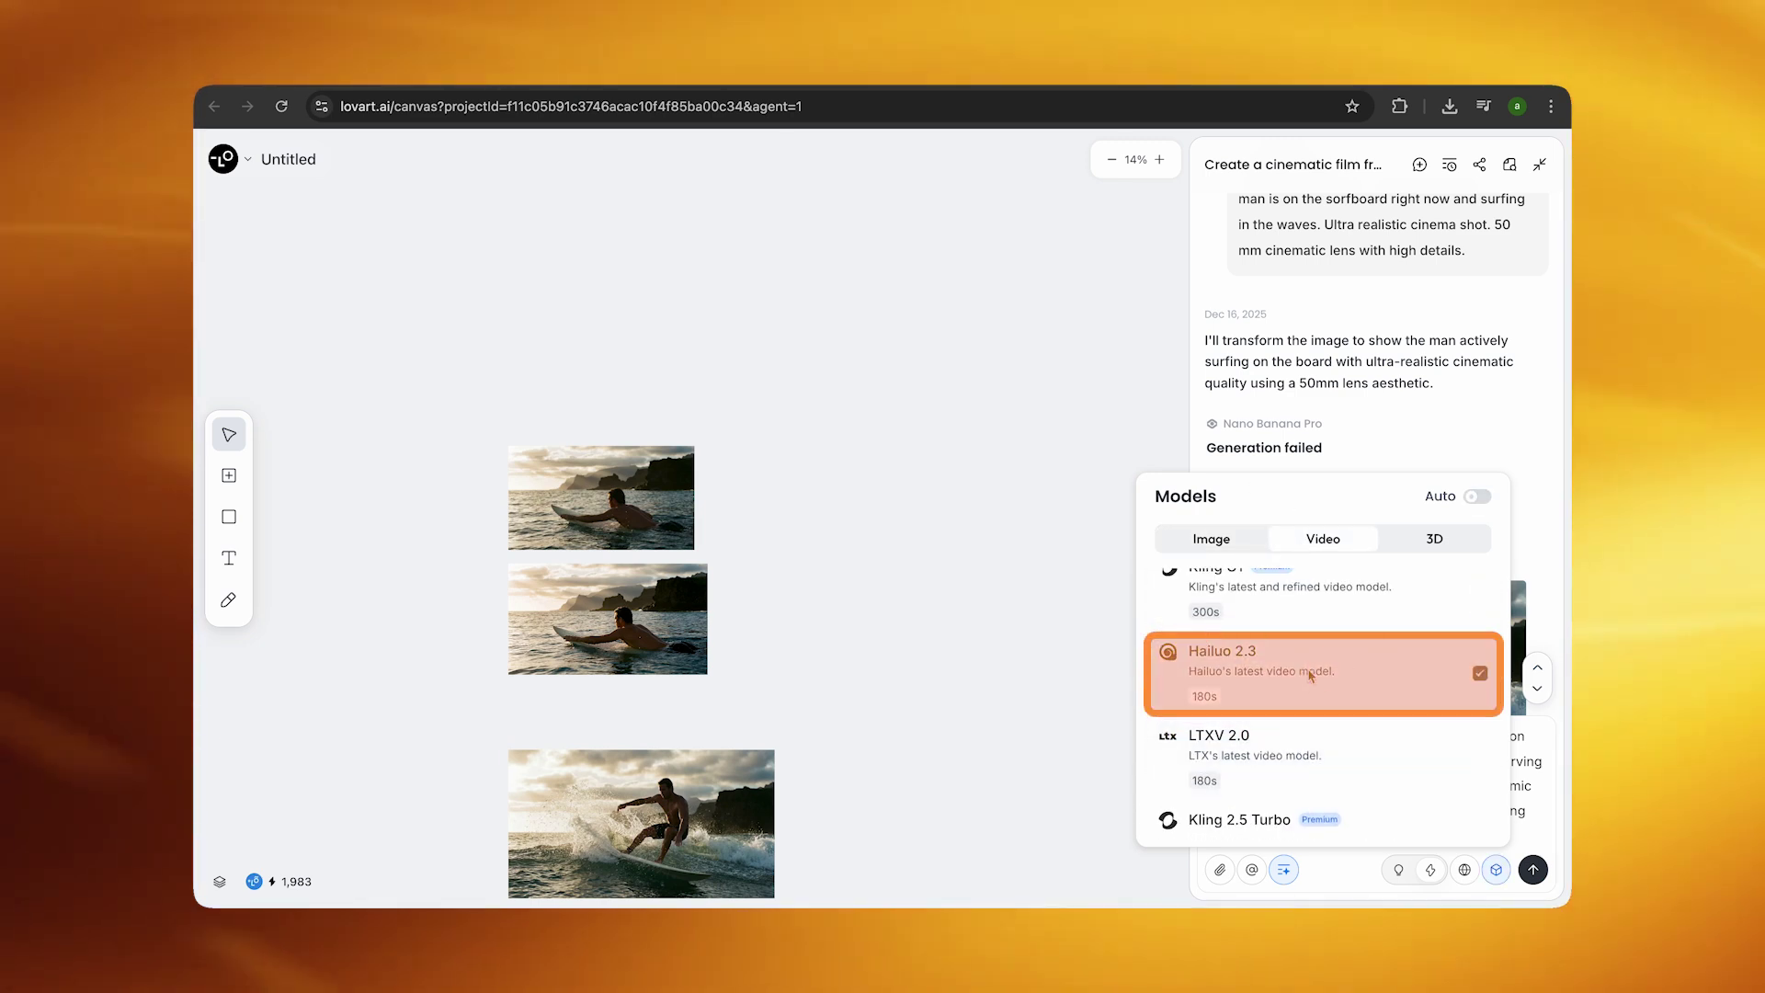
{"action": "left_click", "coordinate": [1524, 741]}
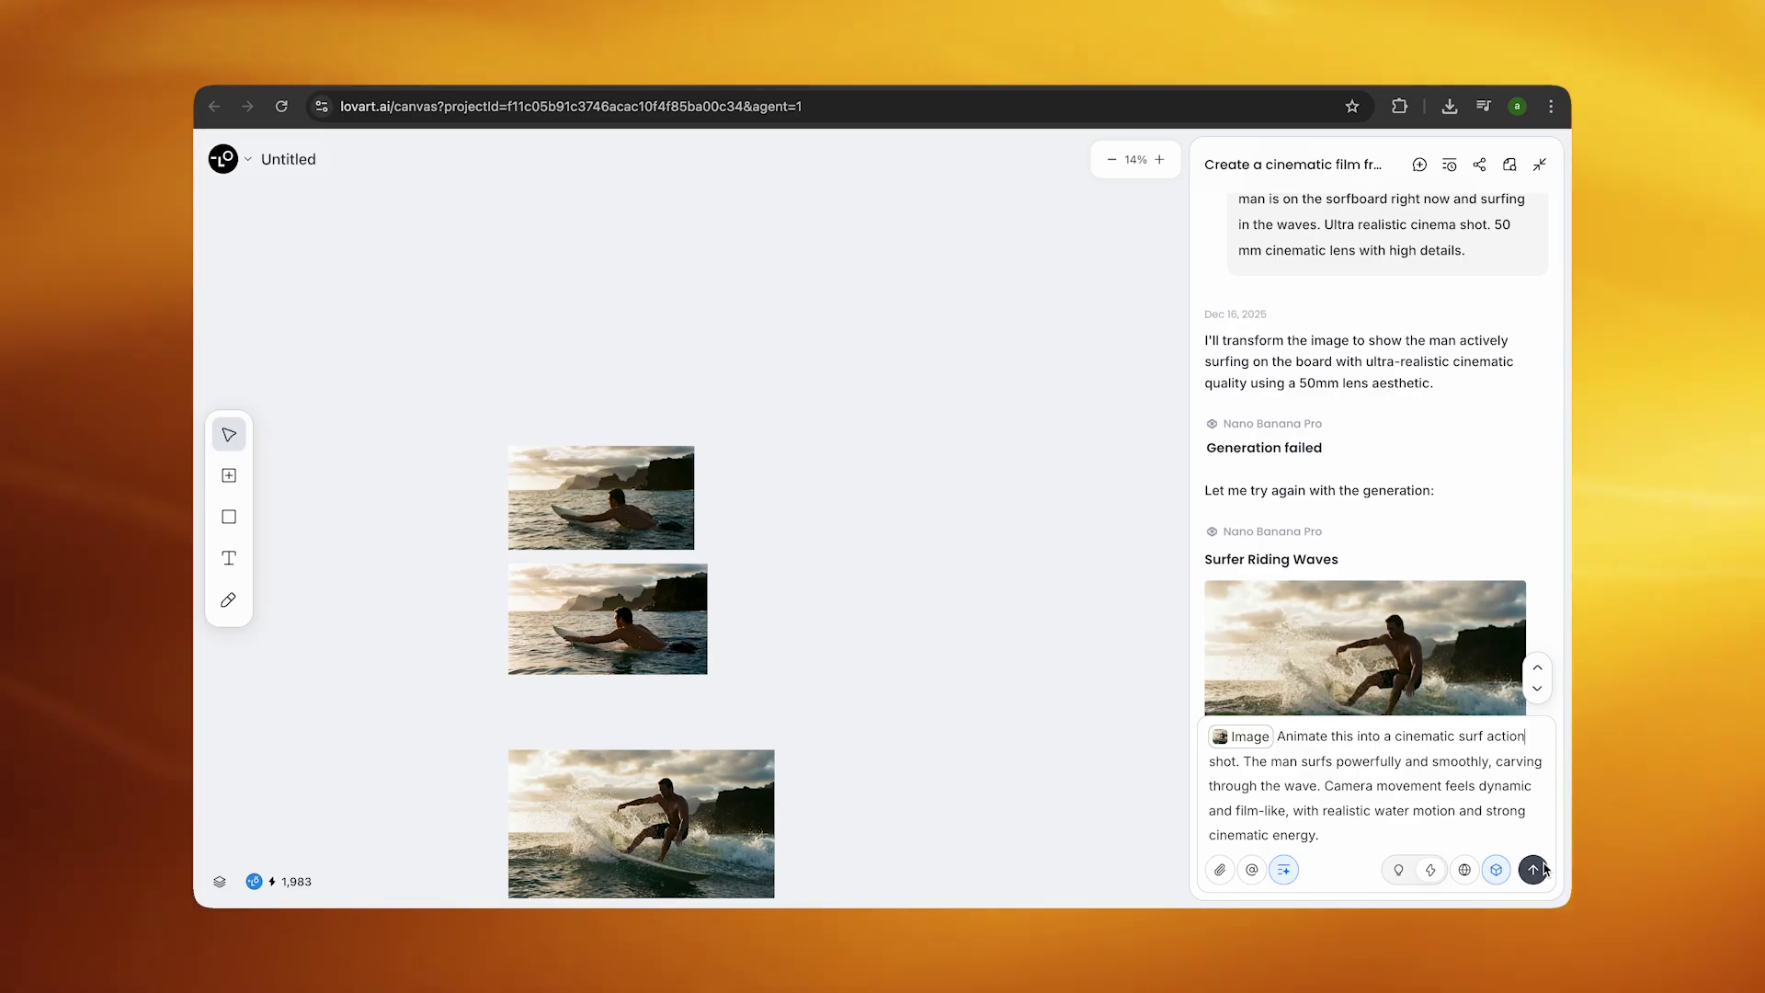
{"action": "left_click", "coordinate": [1542, 869]}
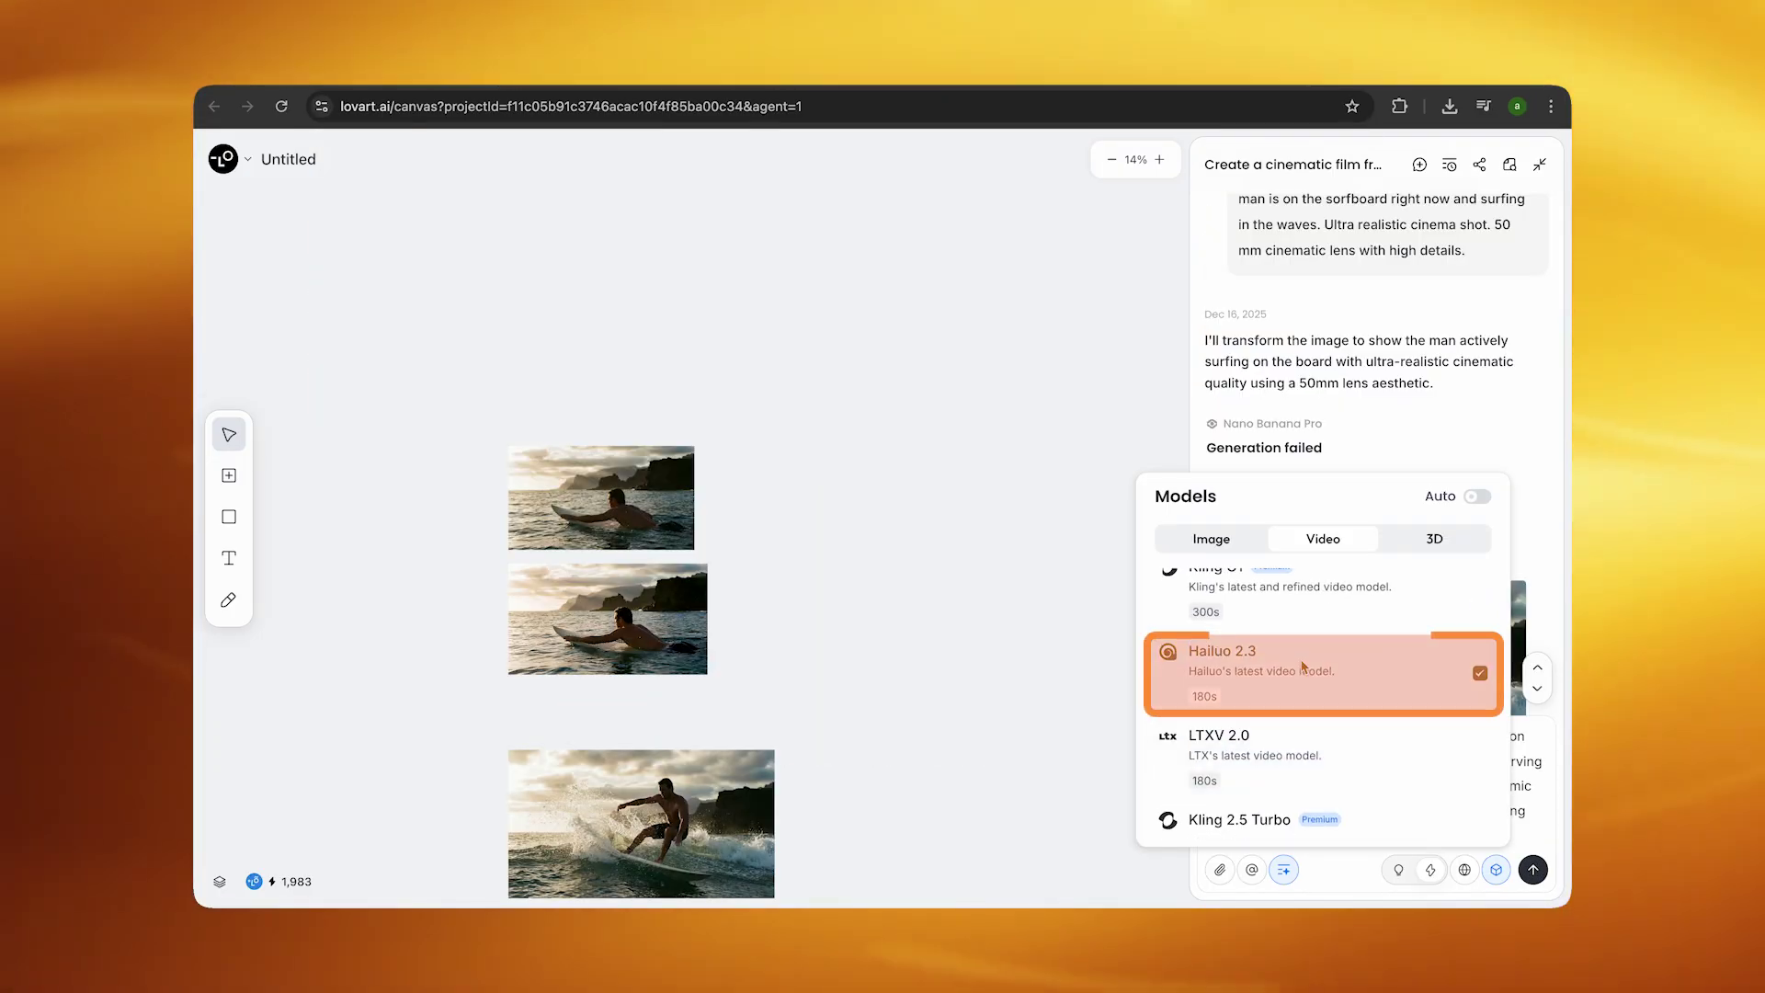
{"action": "left_click", "coordinate": [1313, 670]}
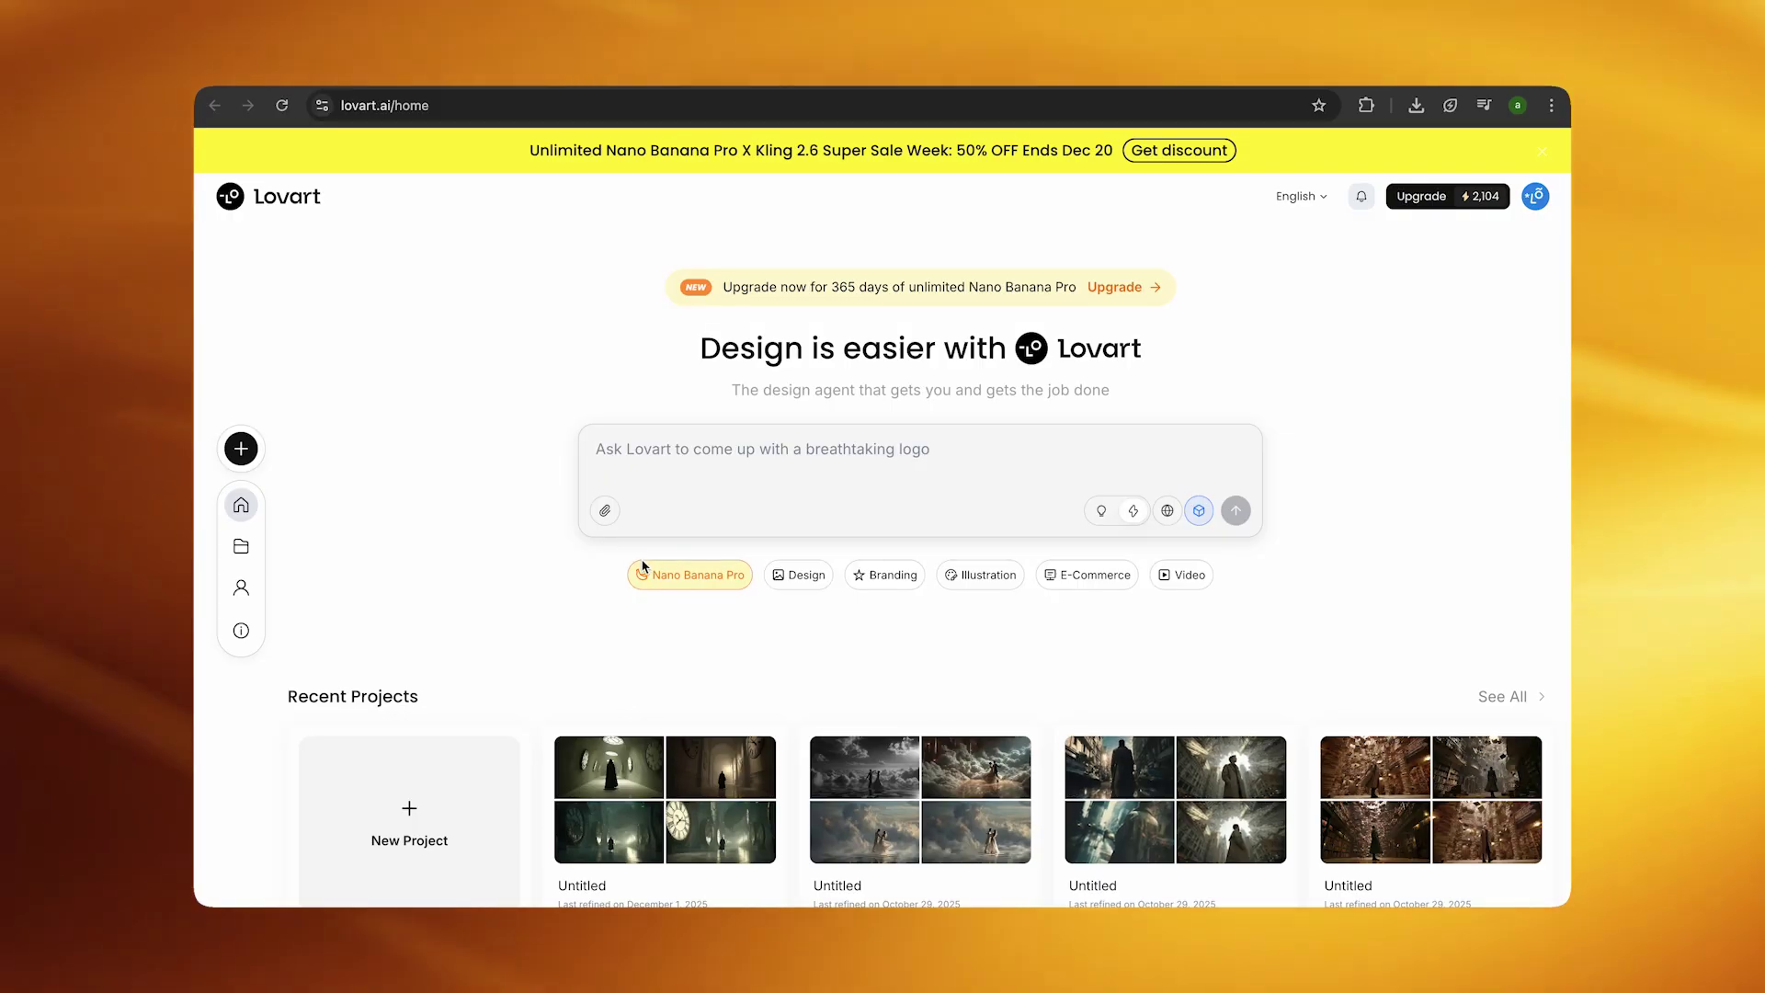
Step: Choose Nano Banana Pro, paste the snowboarder scene prompt, and attach the close-up image to chat
{"action": "left_click", "coordinate": [674, 579]}
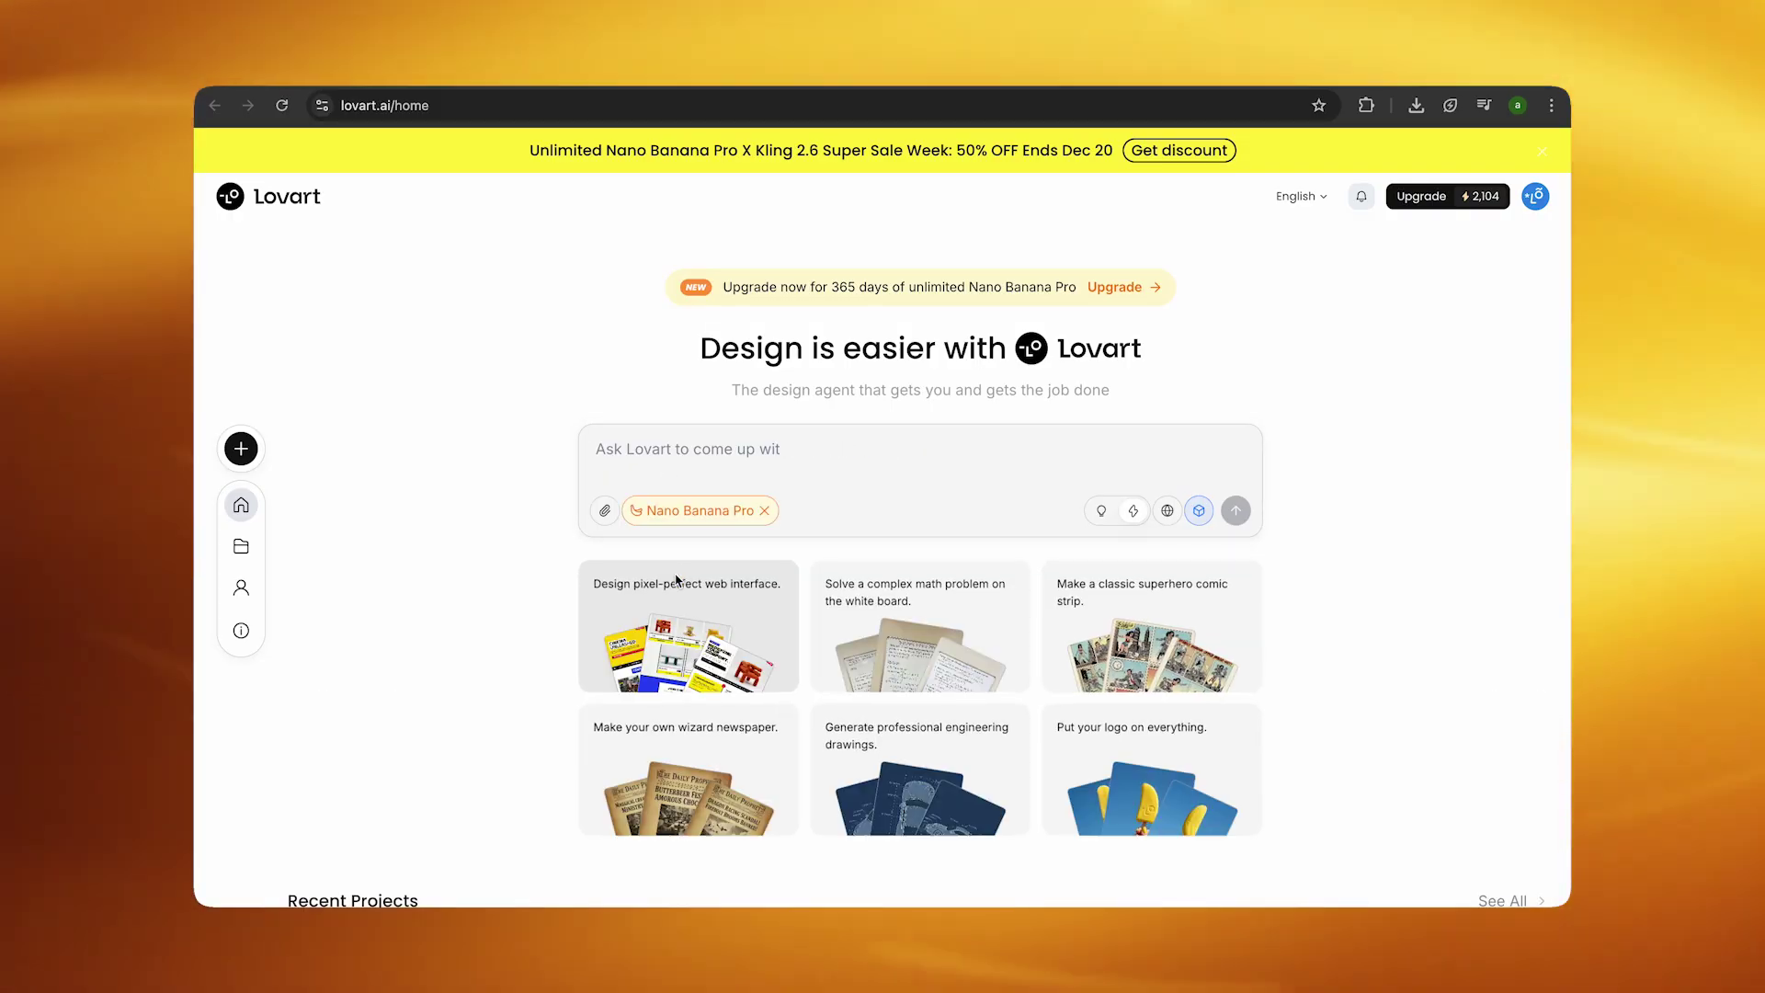
{"action": "type", "text": "Create a cinematic film frame in a snowy mountain environment.  A male snowboarder riding downhill at speed. Dynamic posture, knees bent, strong body control. Snow spraying from the board, frozen mid-motion.  Camera positioned slightly behind and to the side of the snowboarder. Medium-close framing, water-level equivalent on snow. Dramatic mountain landscape in the background, layered peaks and cloudy sky."}
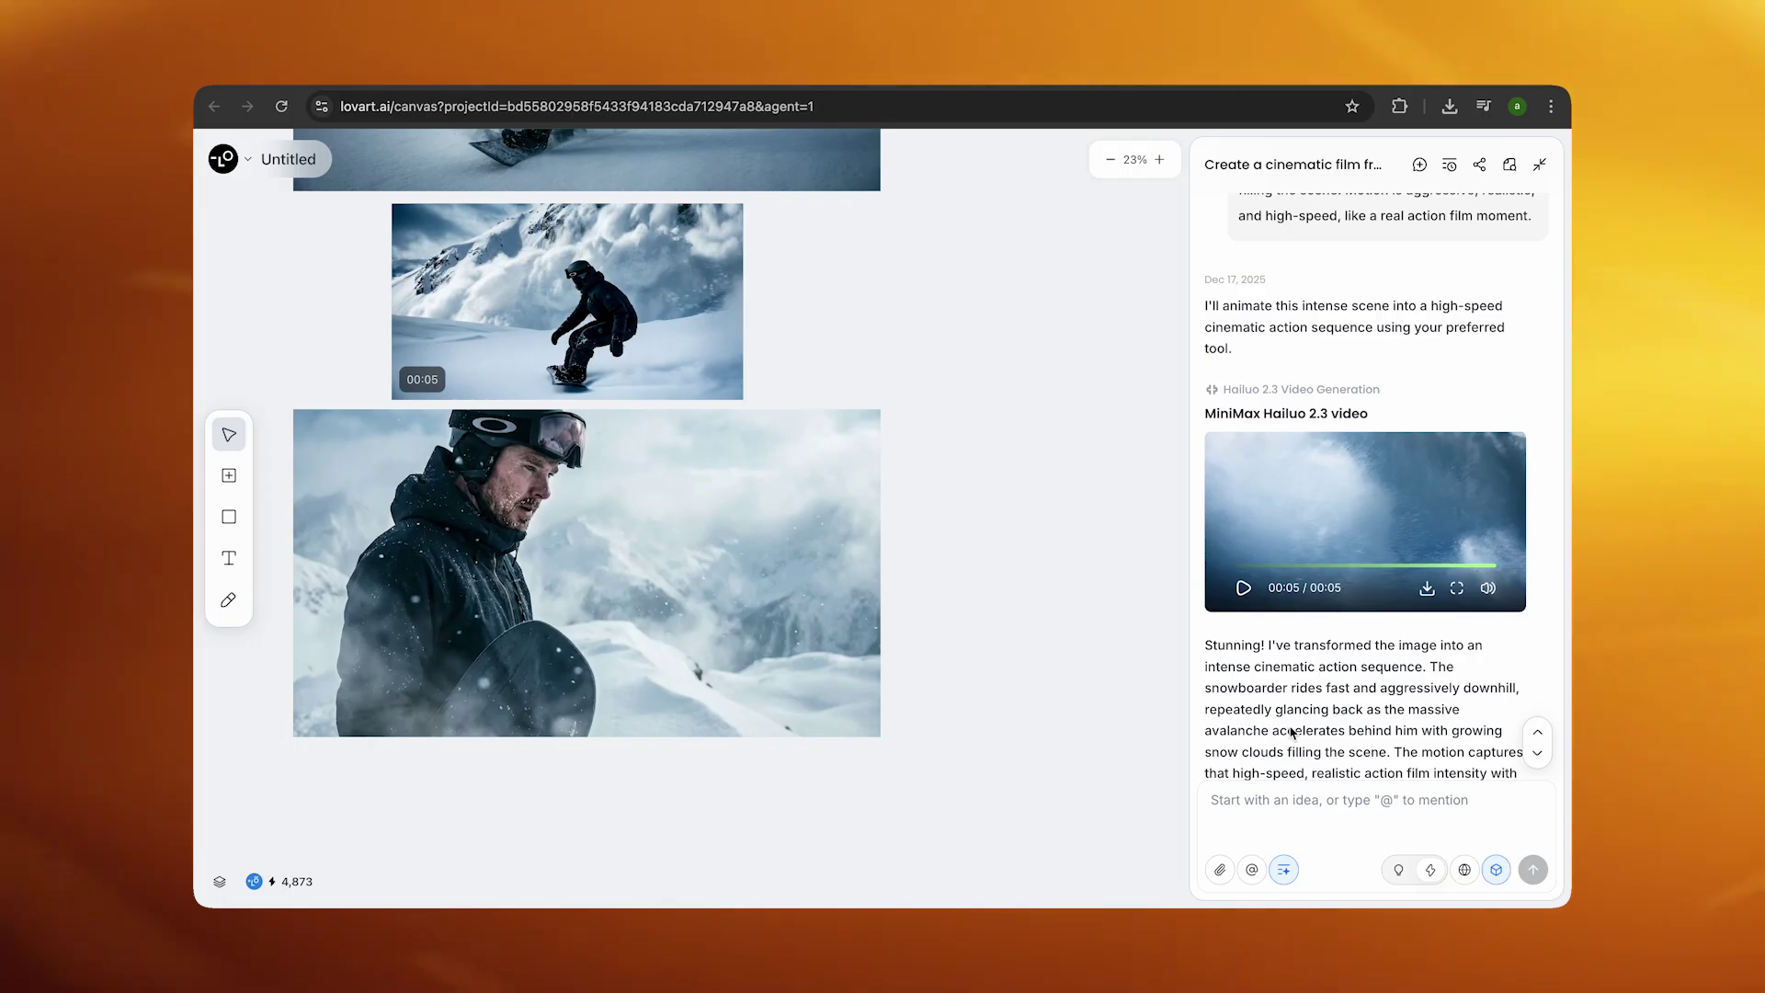
{"action": "scroll", "coordinate": [1292, 732], "scroll_direction": "down", "scroll_amount": 10}
{"action": "left_click", "coordinate": [721, 631]}
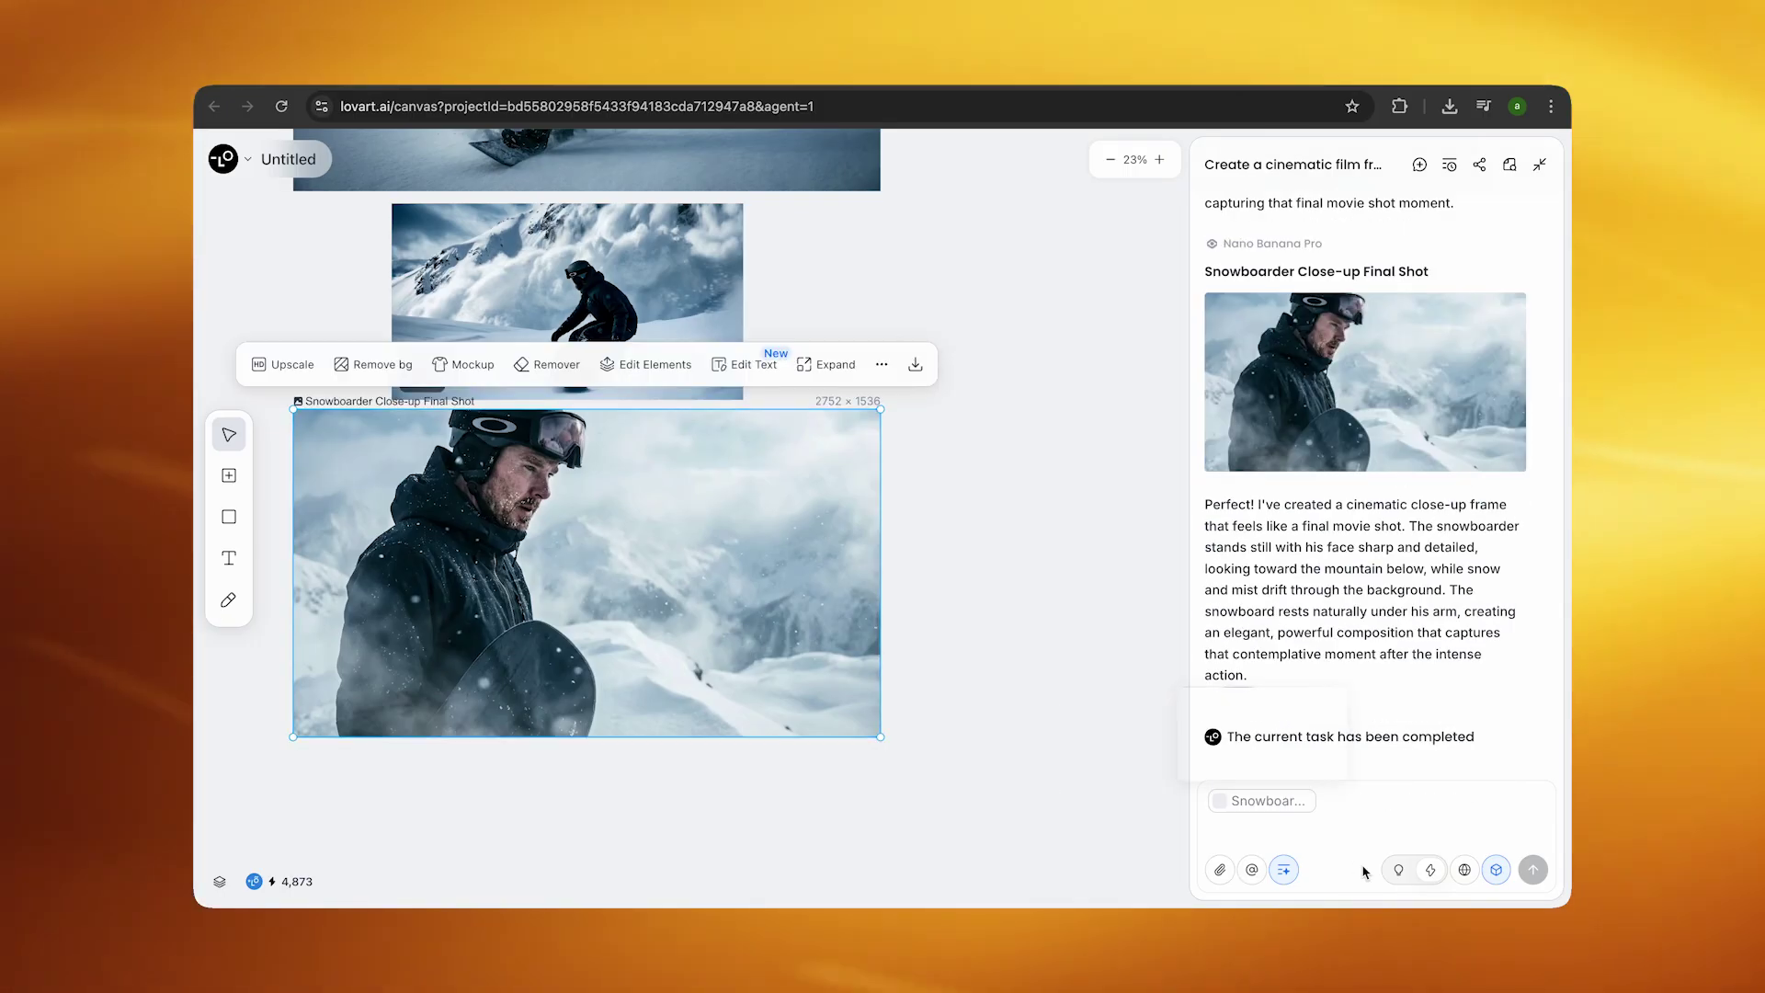
Step: Start the snowboarder close-up animation prompt and select Veo 3.1 Fast from the video models
{"action": "left_click", "coordinate": [1364, 804]}
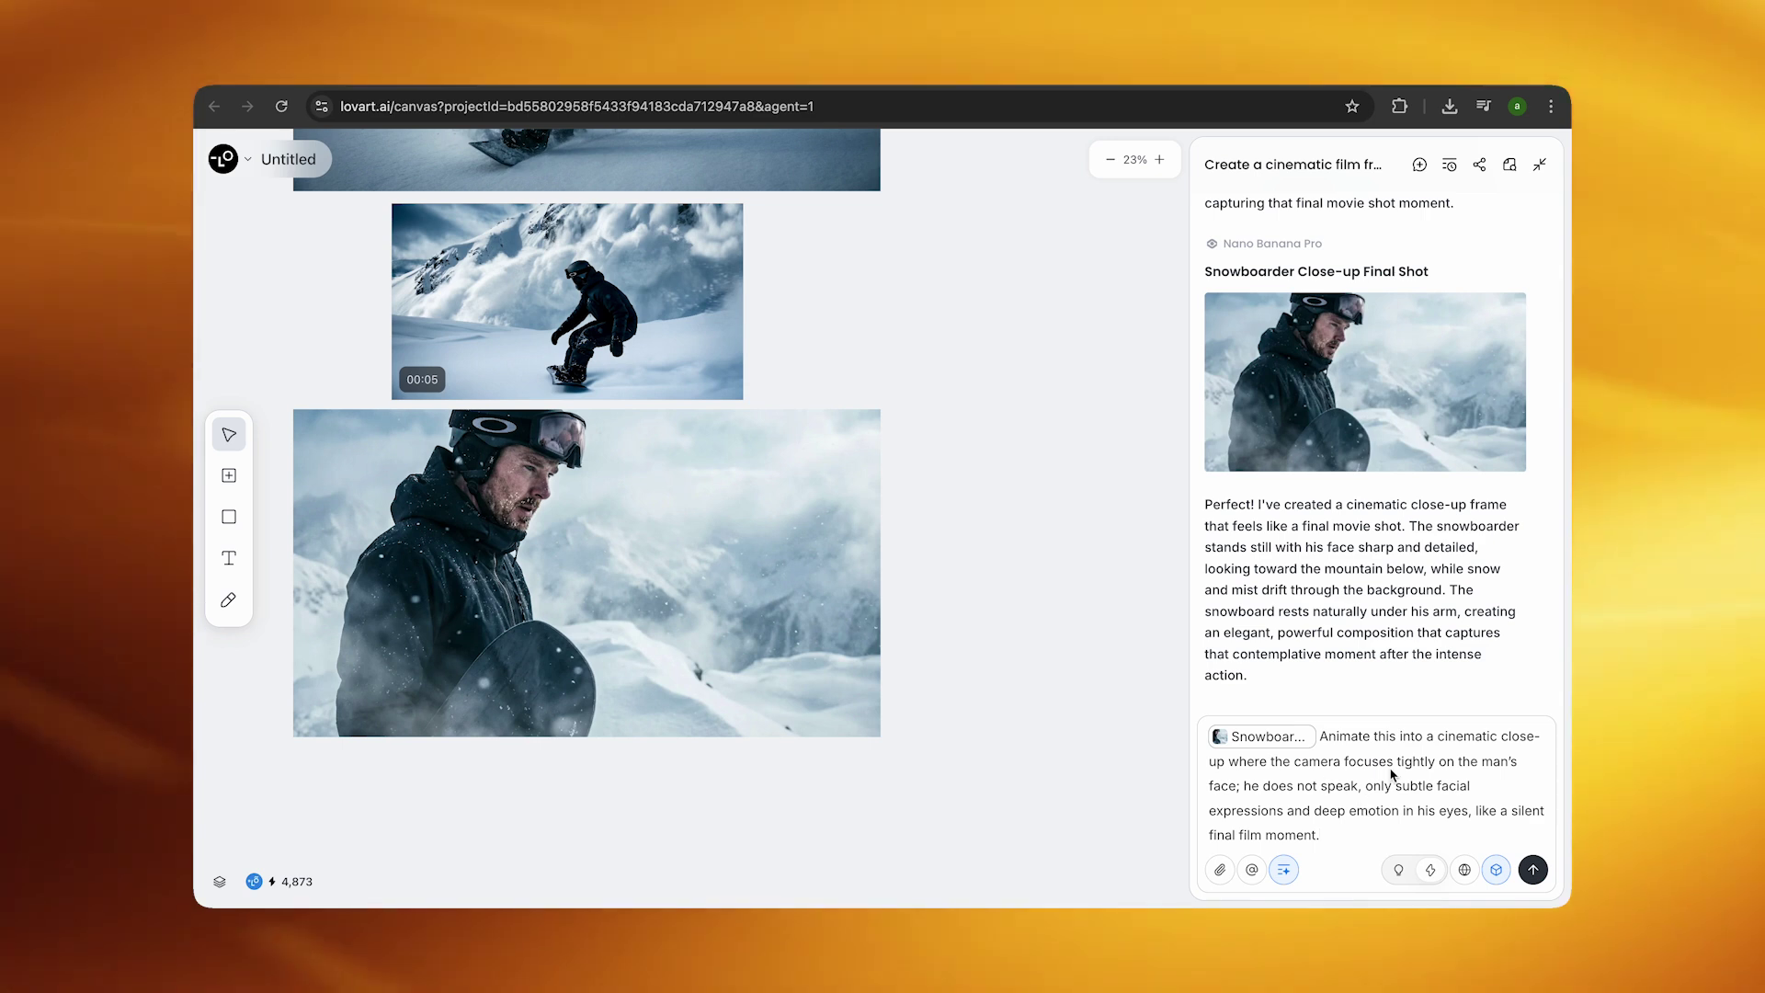
{"action": "left_click", "coordinate": [1498, 867]}
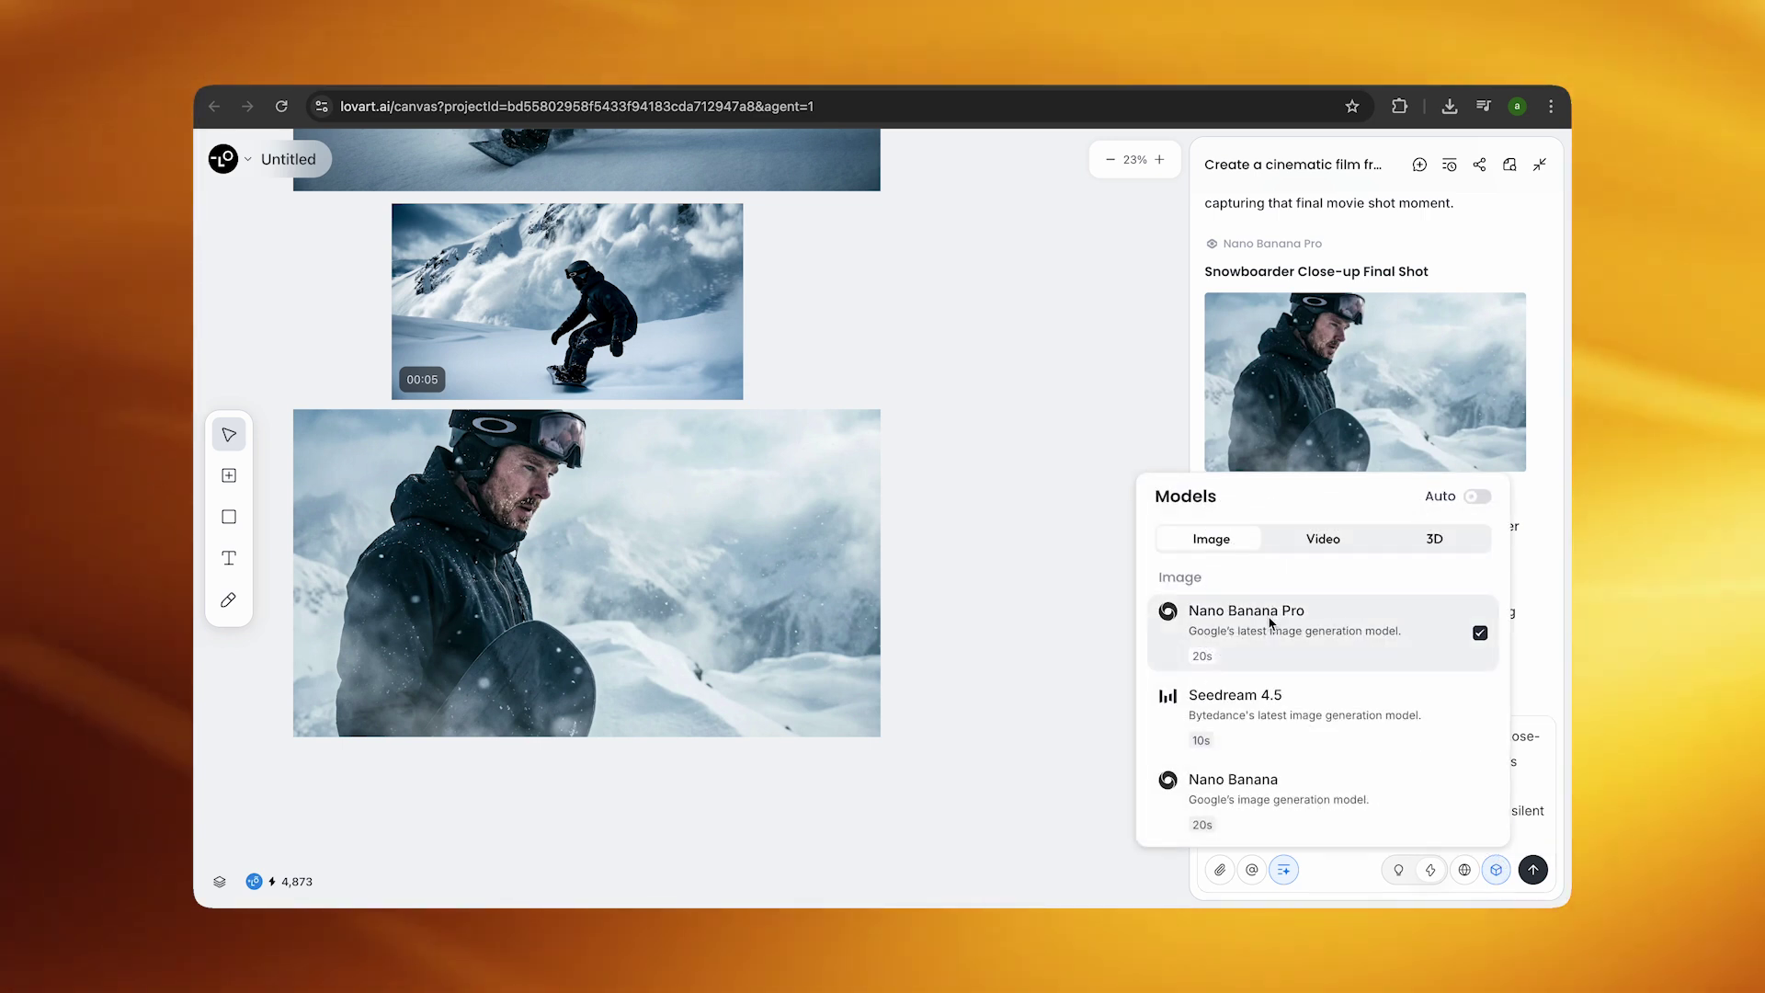
{"action": "left_click", "coordinate": [1421, 608]}
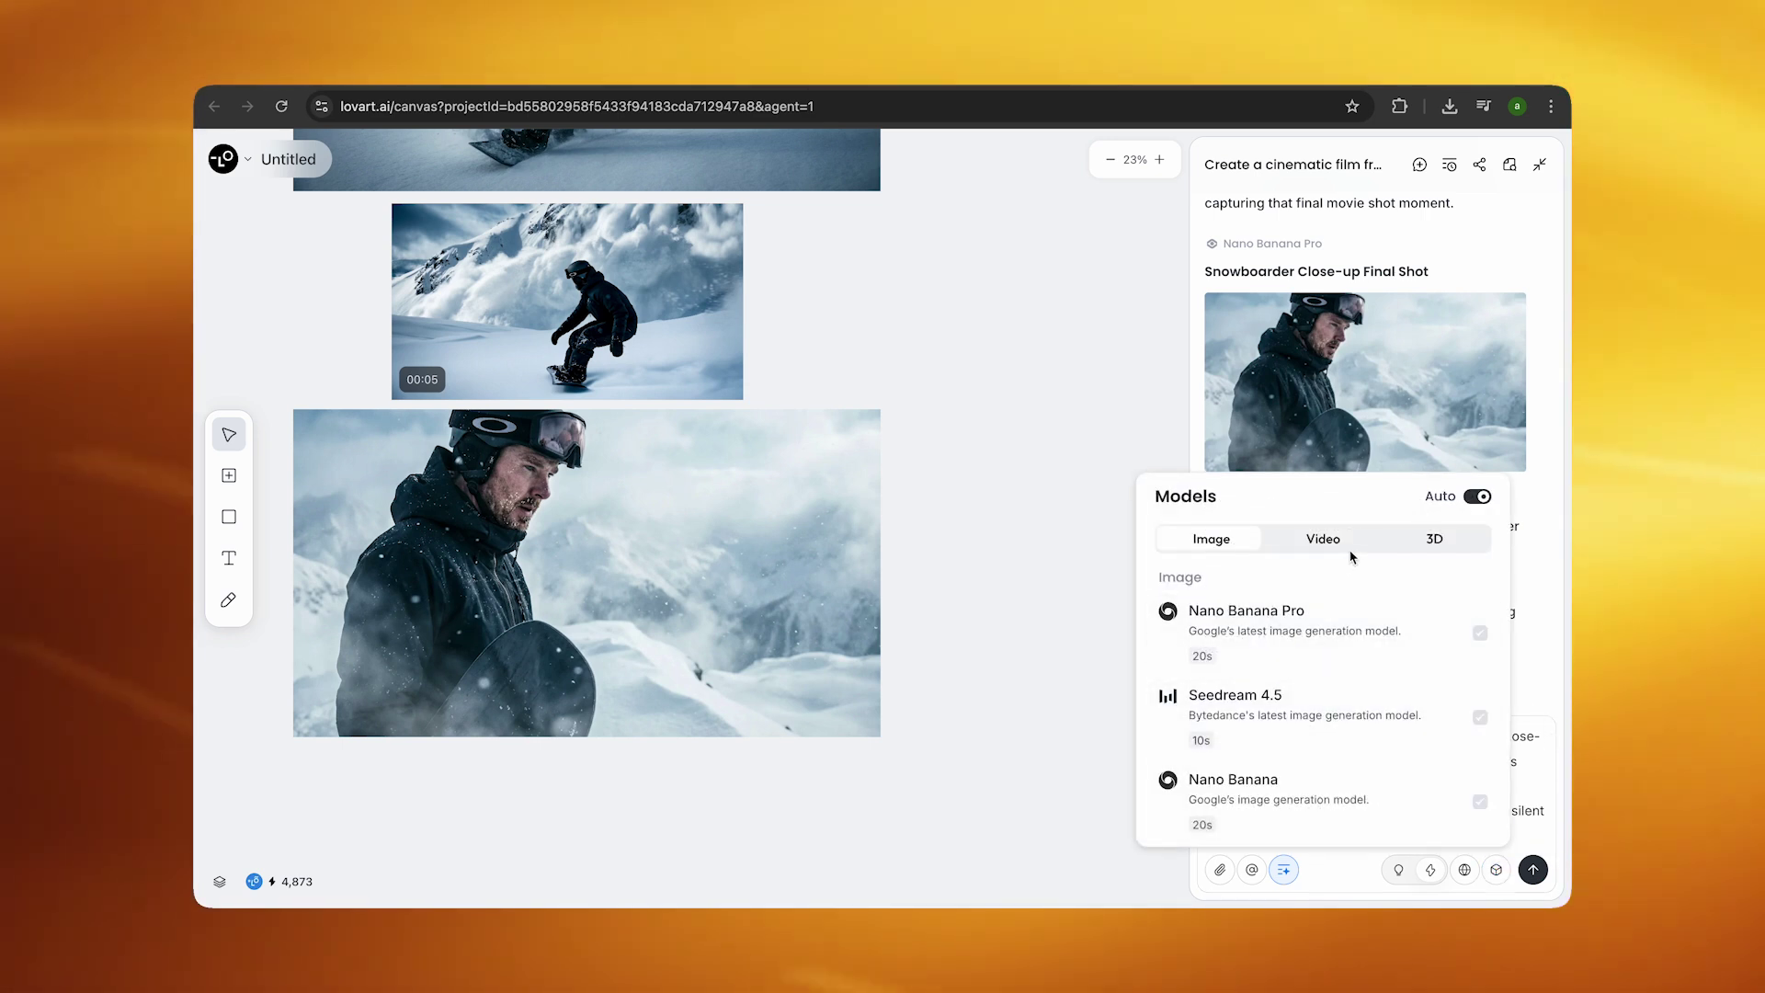
{"action": "left_click", "coordinate": [1324, 539]}
{"action": "scroll", "coordinate": [1312, 737], "scroll_direction": "down", "scroll_amount": 5}
{"action": "scroll", "coordinate": [1319, 743], "scroll_direction": "down", "scroll_amount": 2}
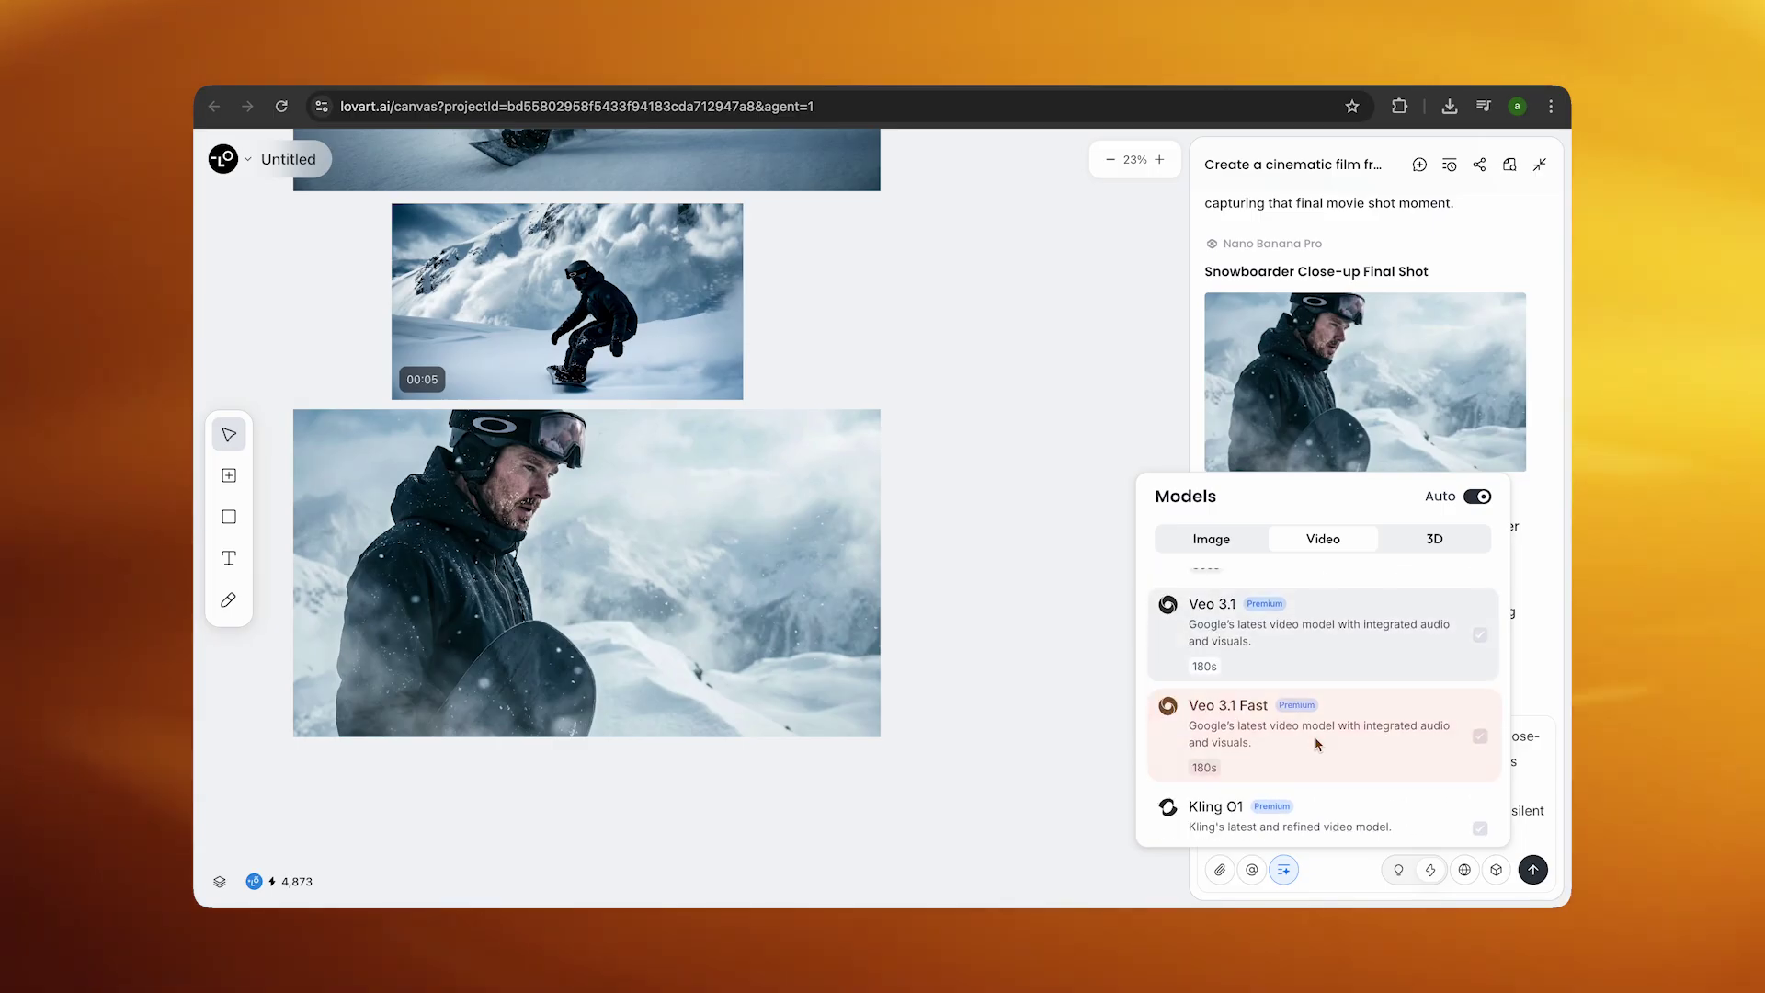
{"action": "left_click", "coordinate": [1310, 735]}
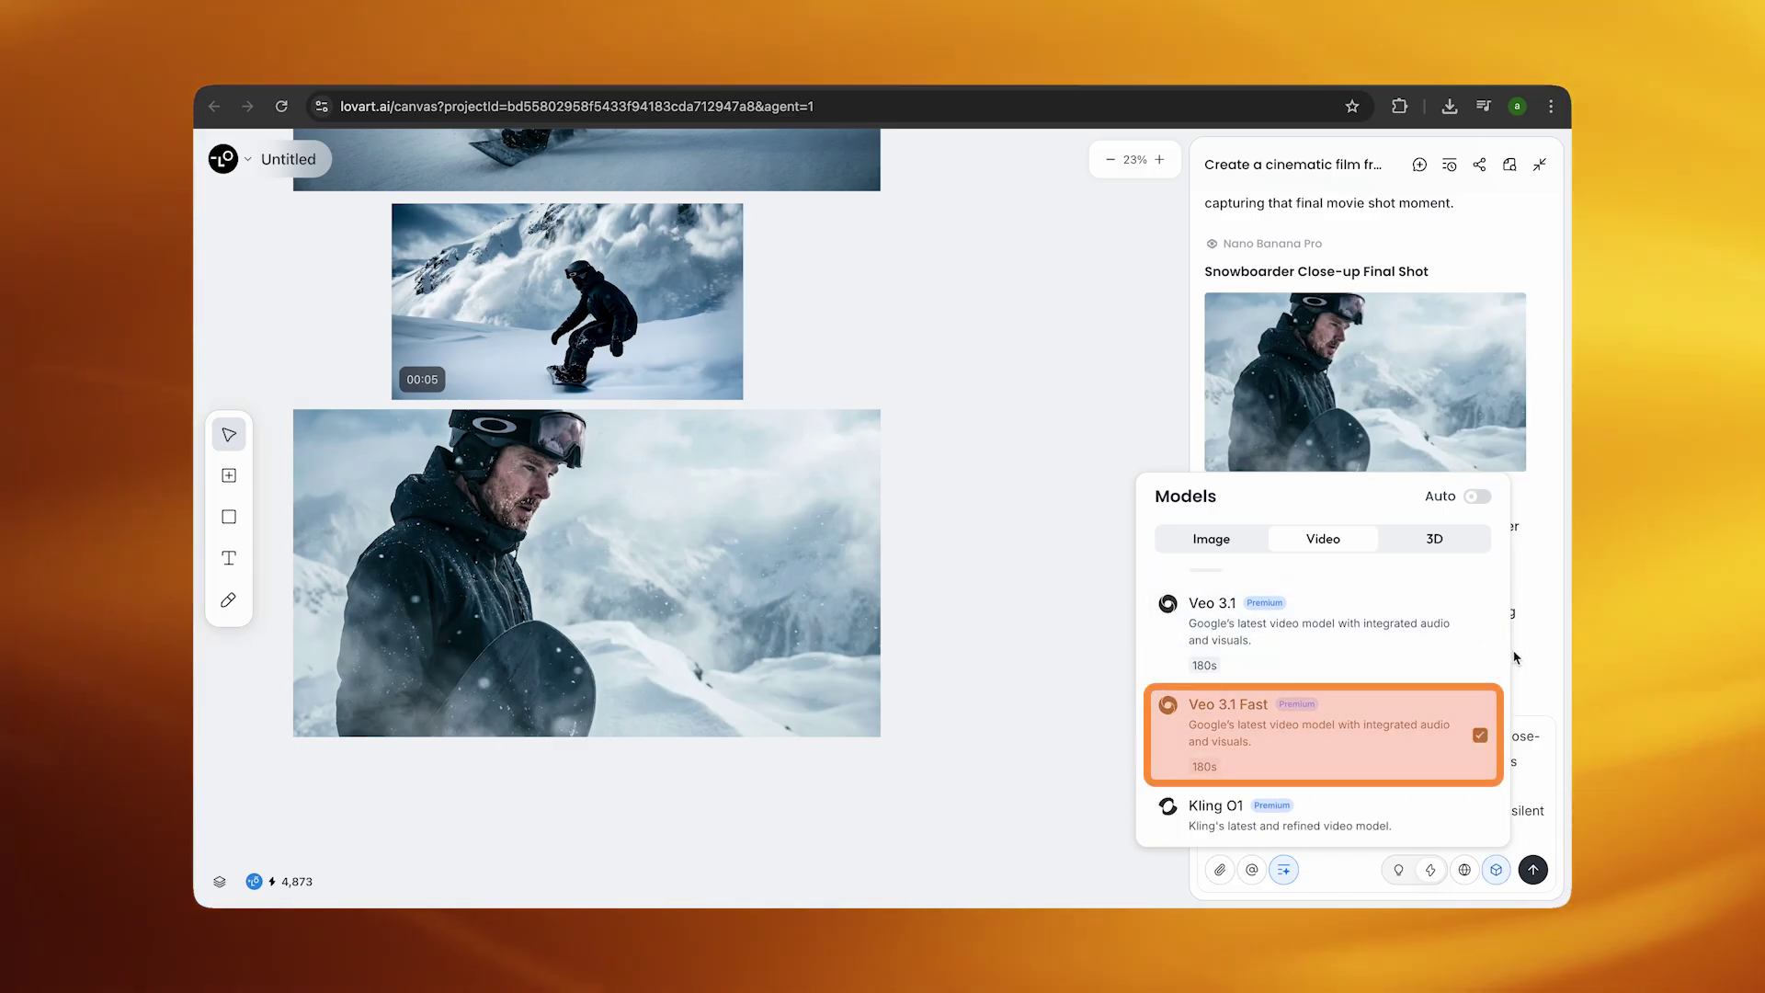
{"action": "left_click", "coordinate": [1477, 717]}
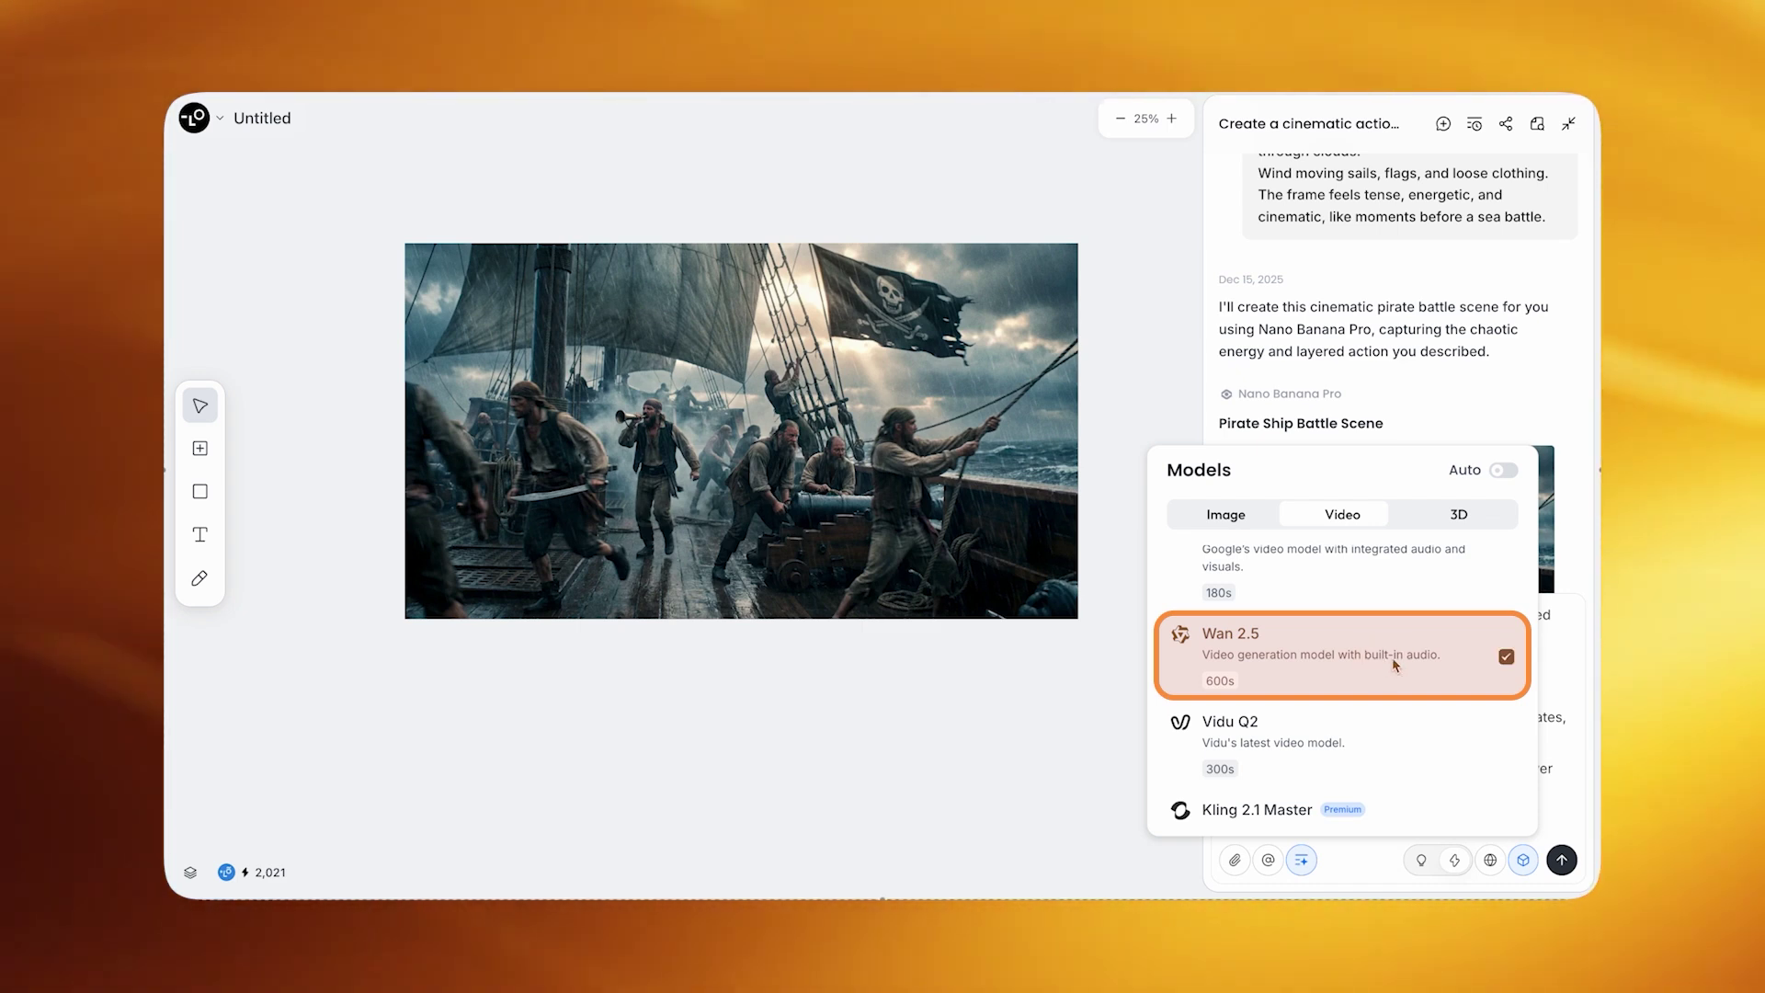
Step: Close the model list and send the pirate battle animation prompt
{"action": "left_click", "coordinate": [1565, 671]}
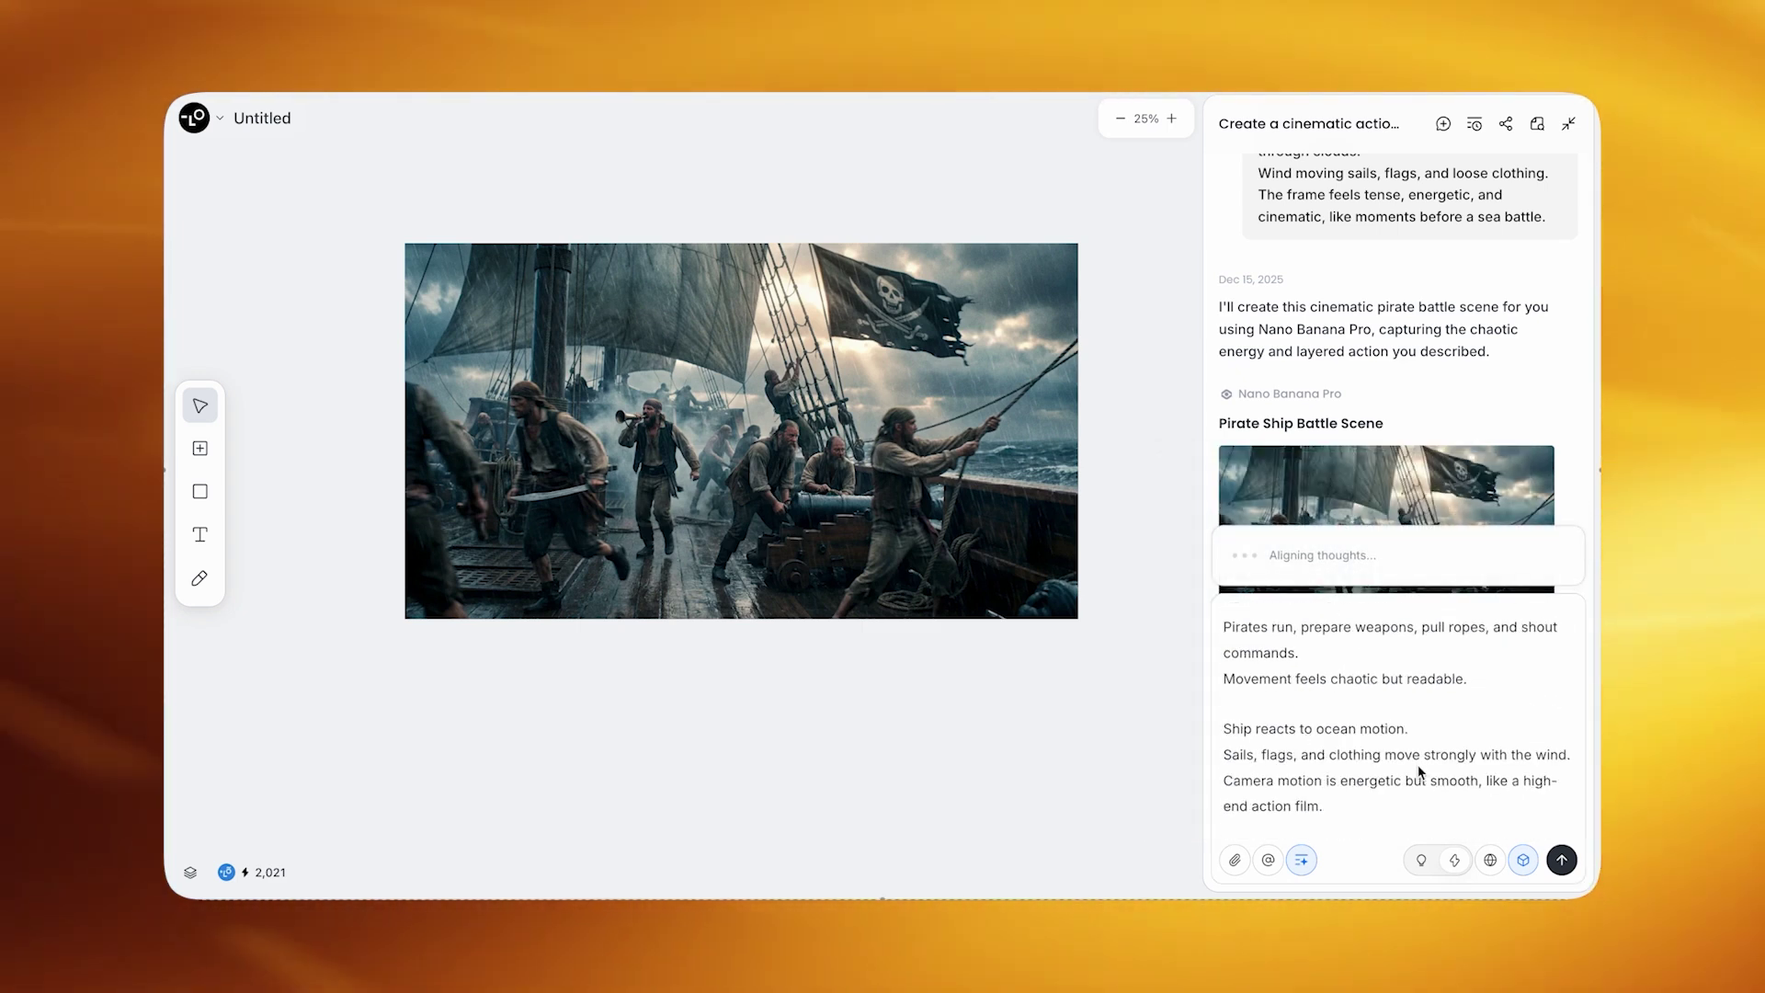
{"action": "left_click", "coordinate": [1388, 816]}
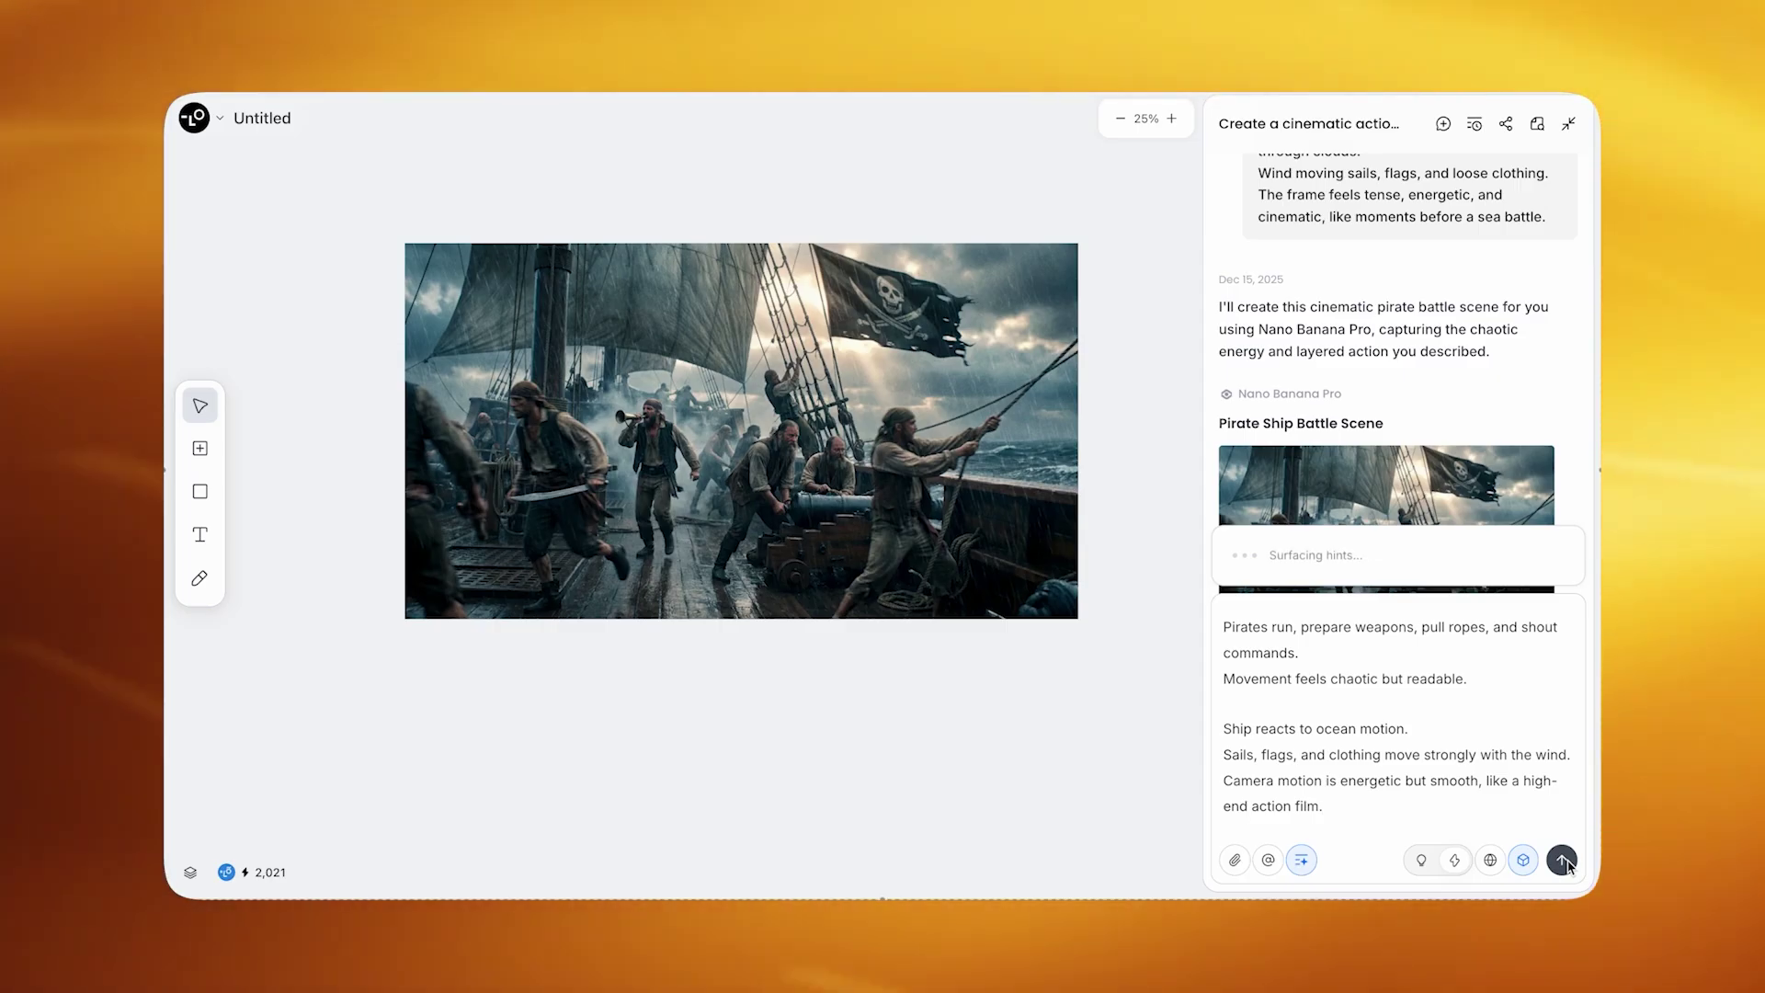
{"action": "left_click", "coordinate": [1563, 861]}
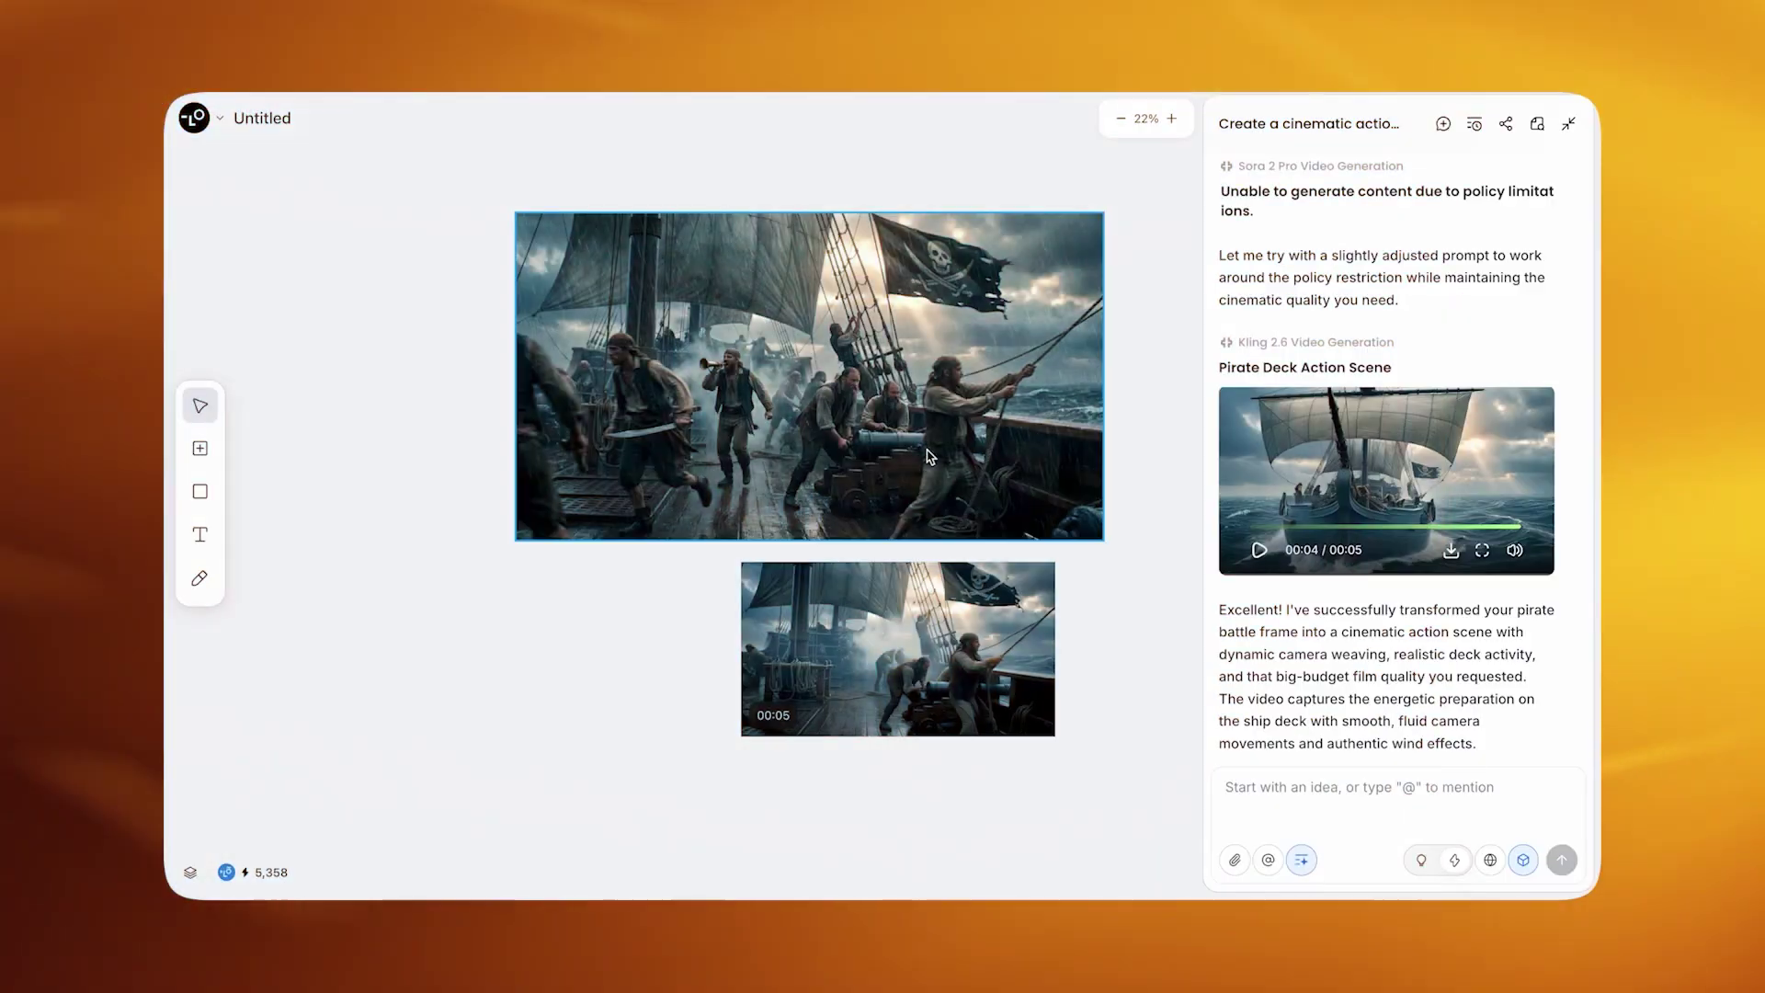
Step: Attach the Pirate Ship Battle Scene image and paste in the pirate captain close-up prompt
{"action": "left_click", "coordinate": [928, 457]}
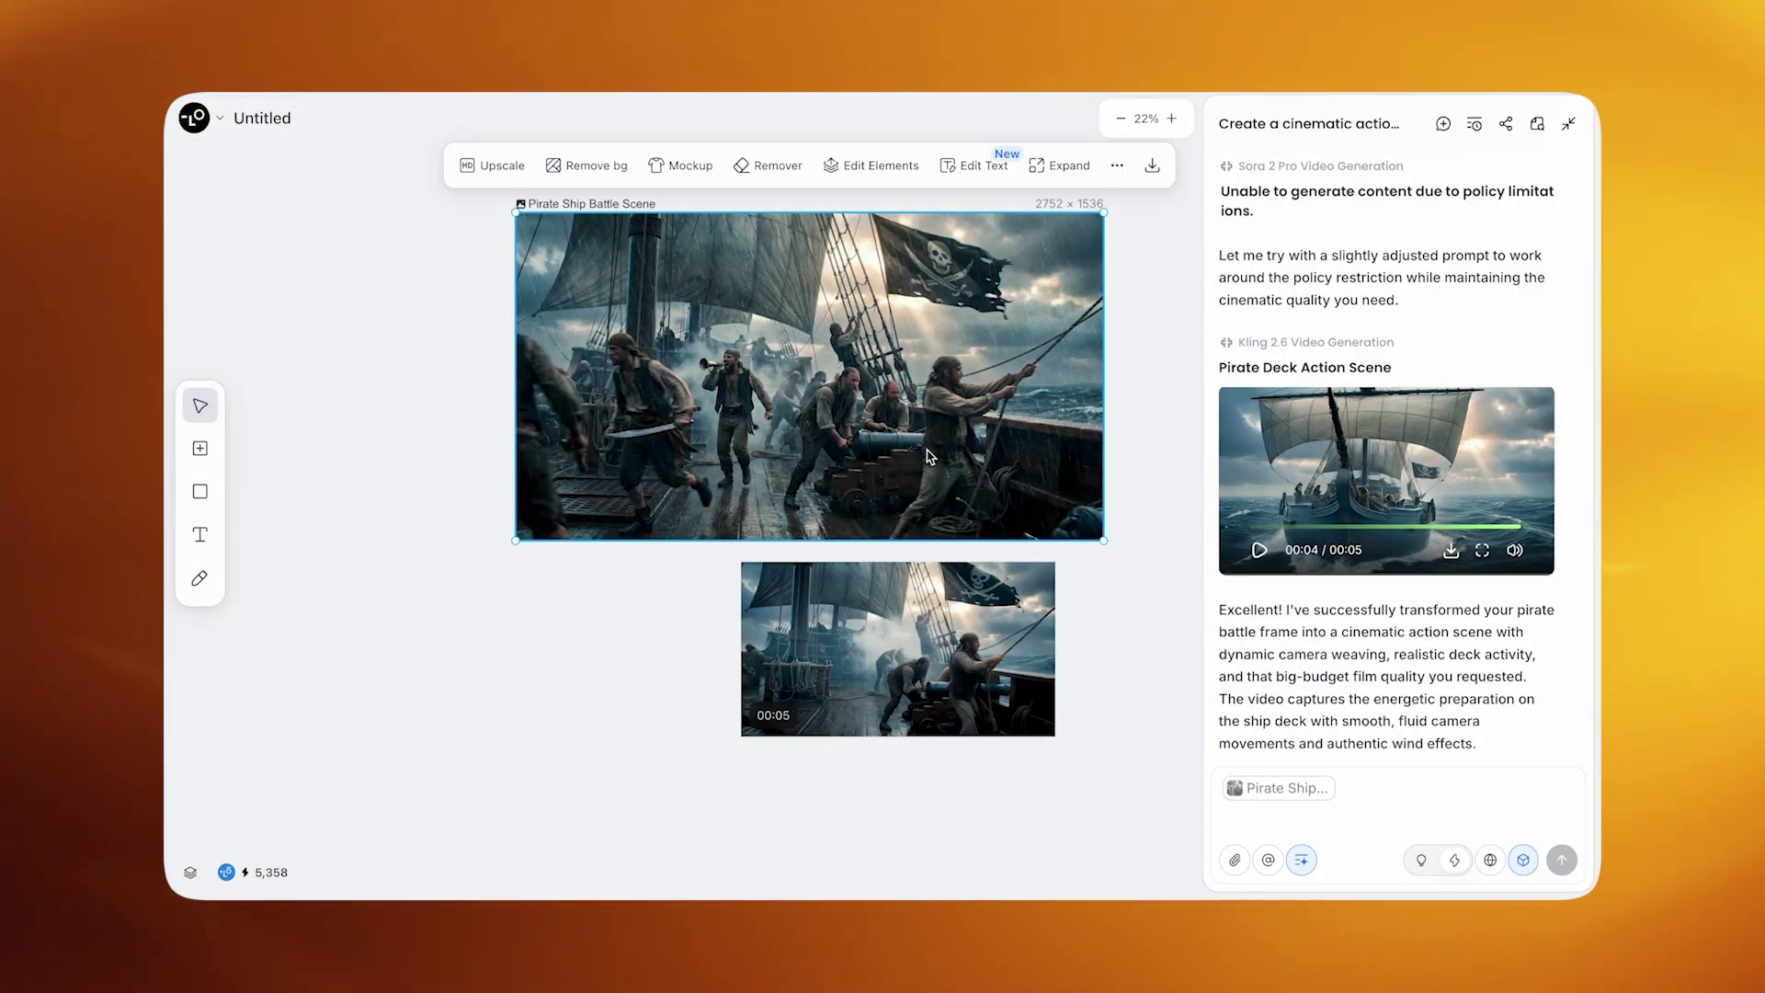
{"action": "left_click", "coordinate": [1383, 791]}
{"action": "type", "text": "A close-up cinematic film frame of a pirate ship captain on deck during battle preparations. He is actively giving orders, shouting commands, and directing the crew as the ship moves through action. Highly cinematic, dramatic, like a big-budget pirate movie still."}
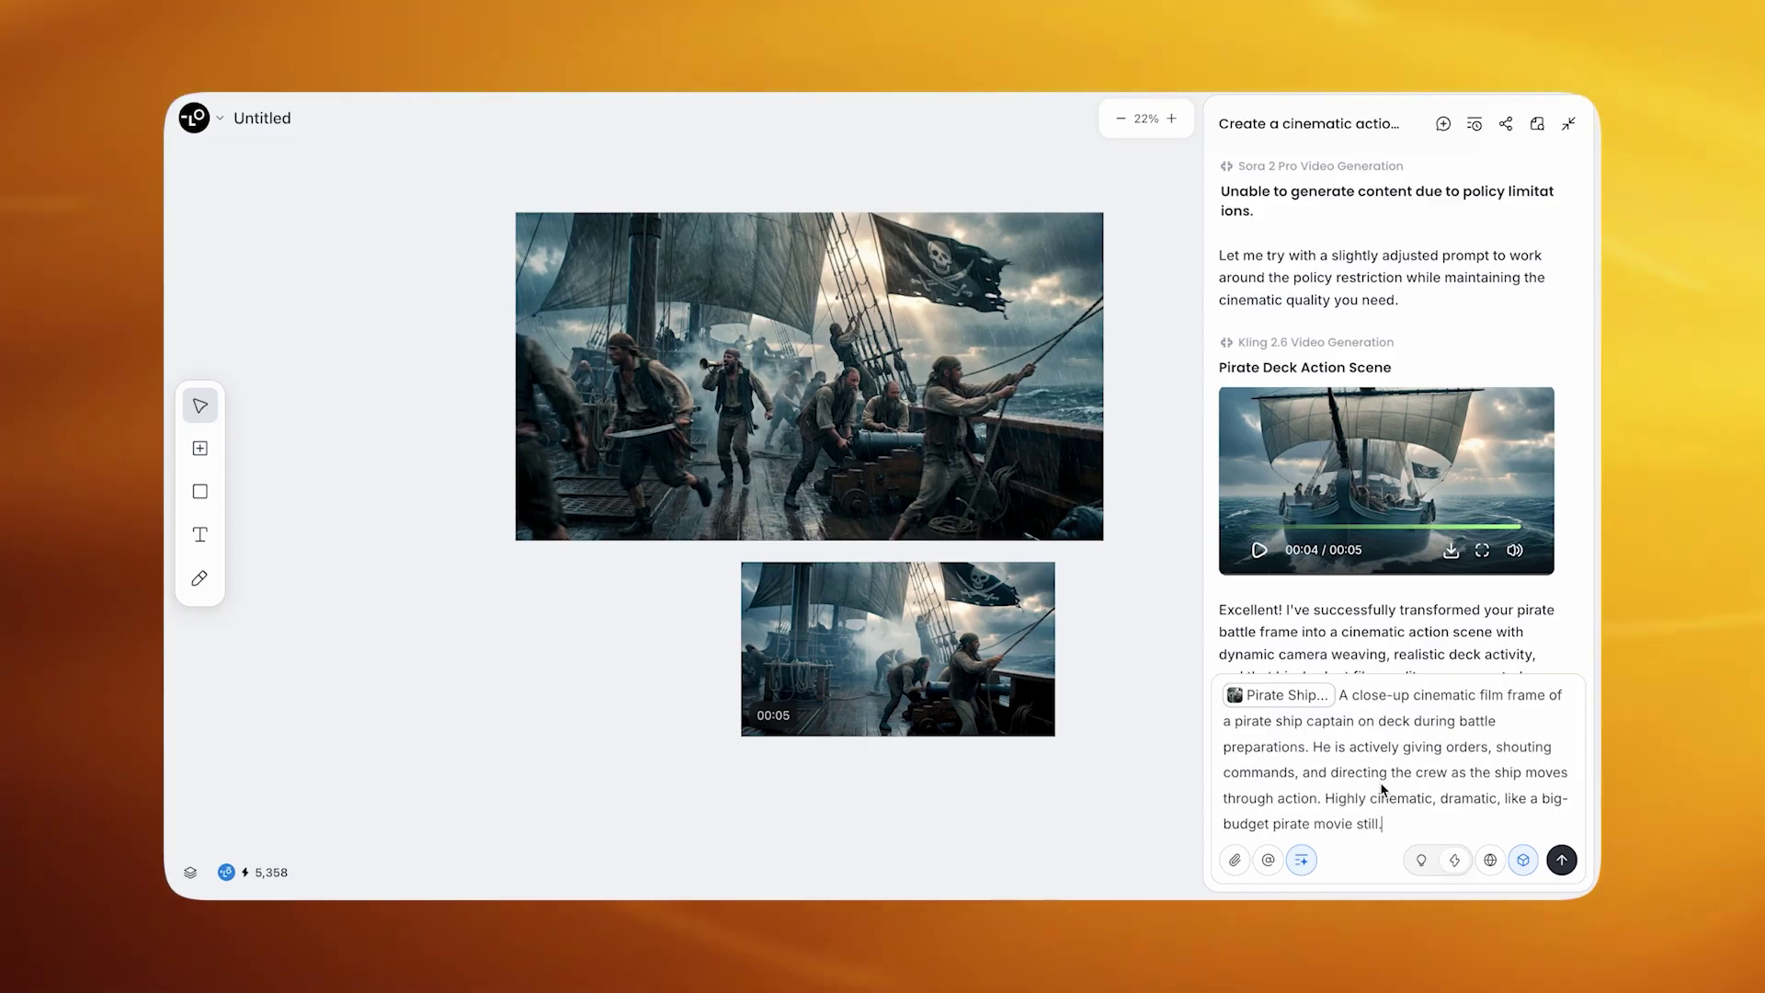
Step: Choose Kling 2.6 for the 10-second captain clip, then paste the full-battle scene prompt
{"action": "left_click", "coordinate": [1523, 859]}
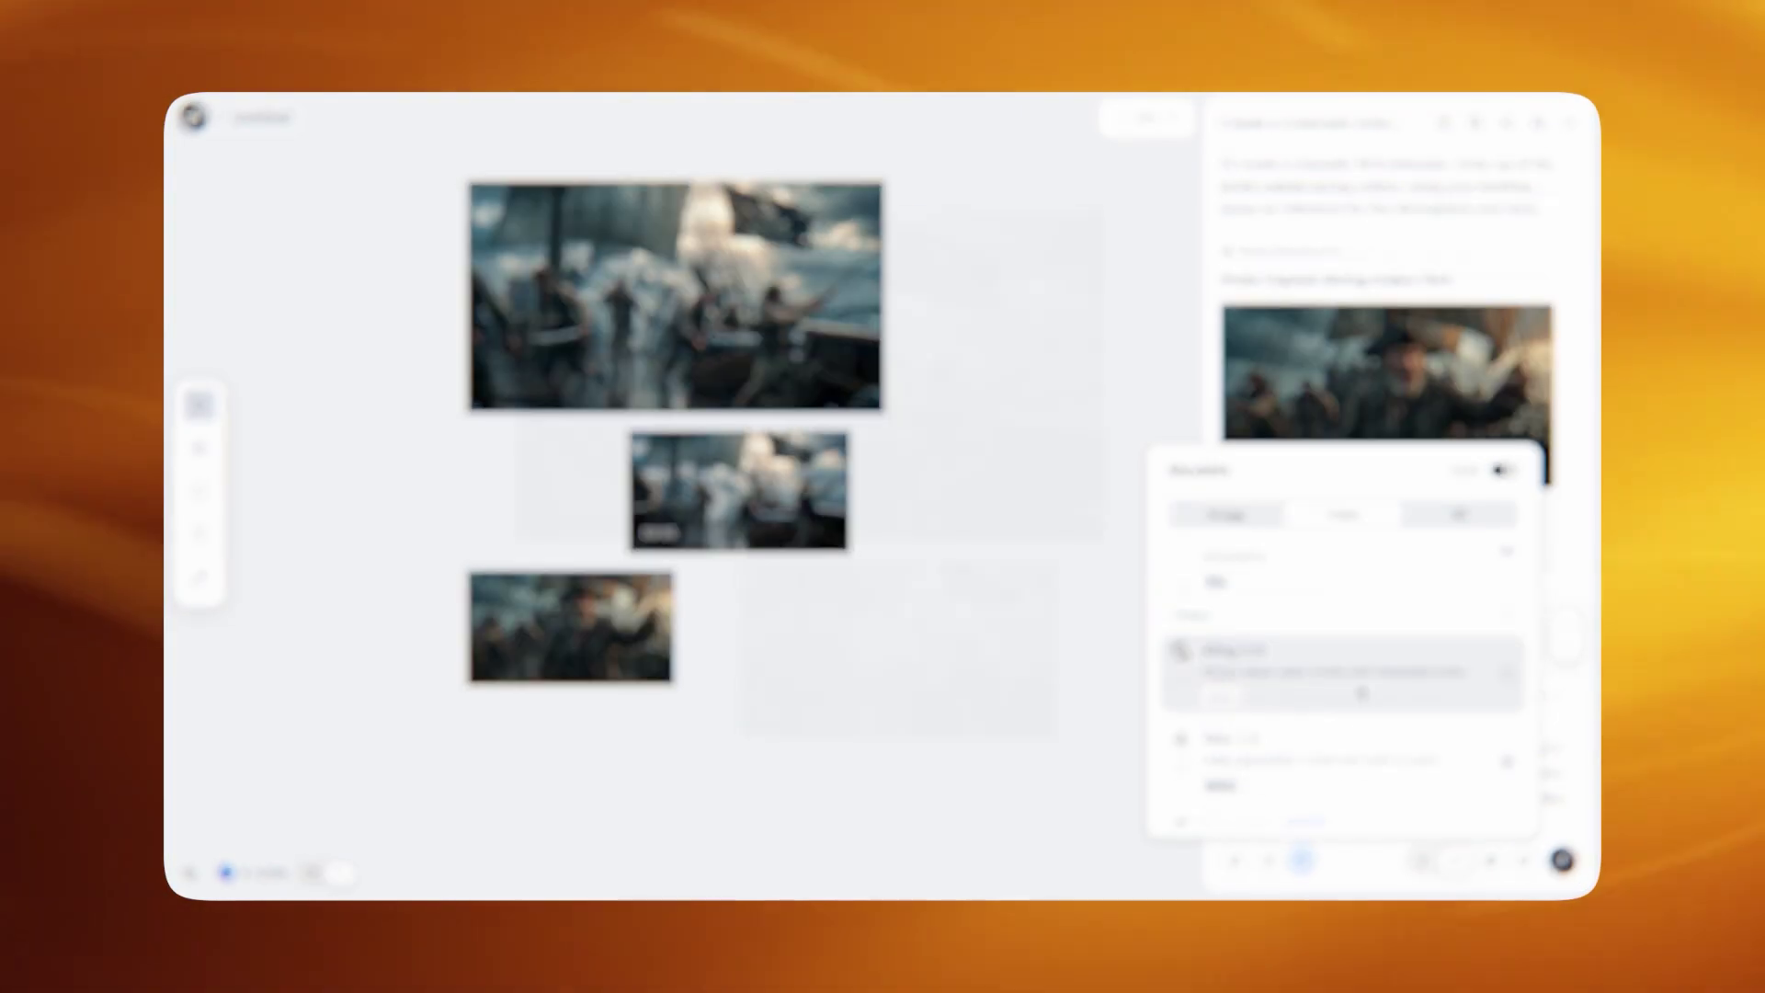
{"action": "left_click", "coordinate": [1362, 694]}
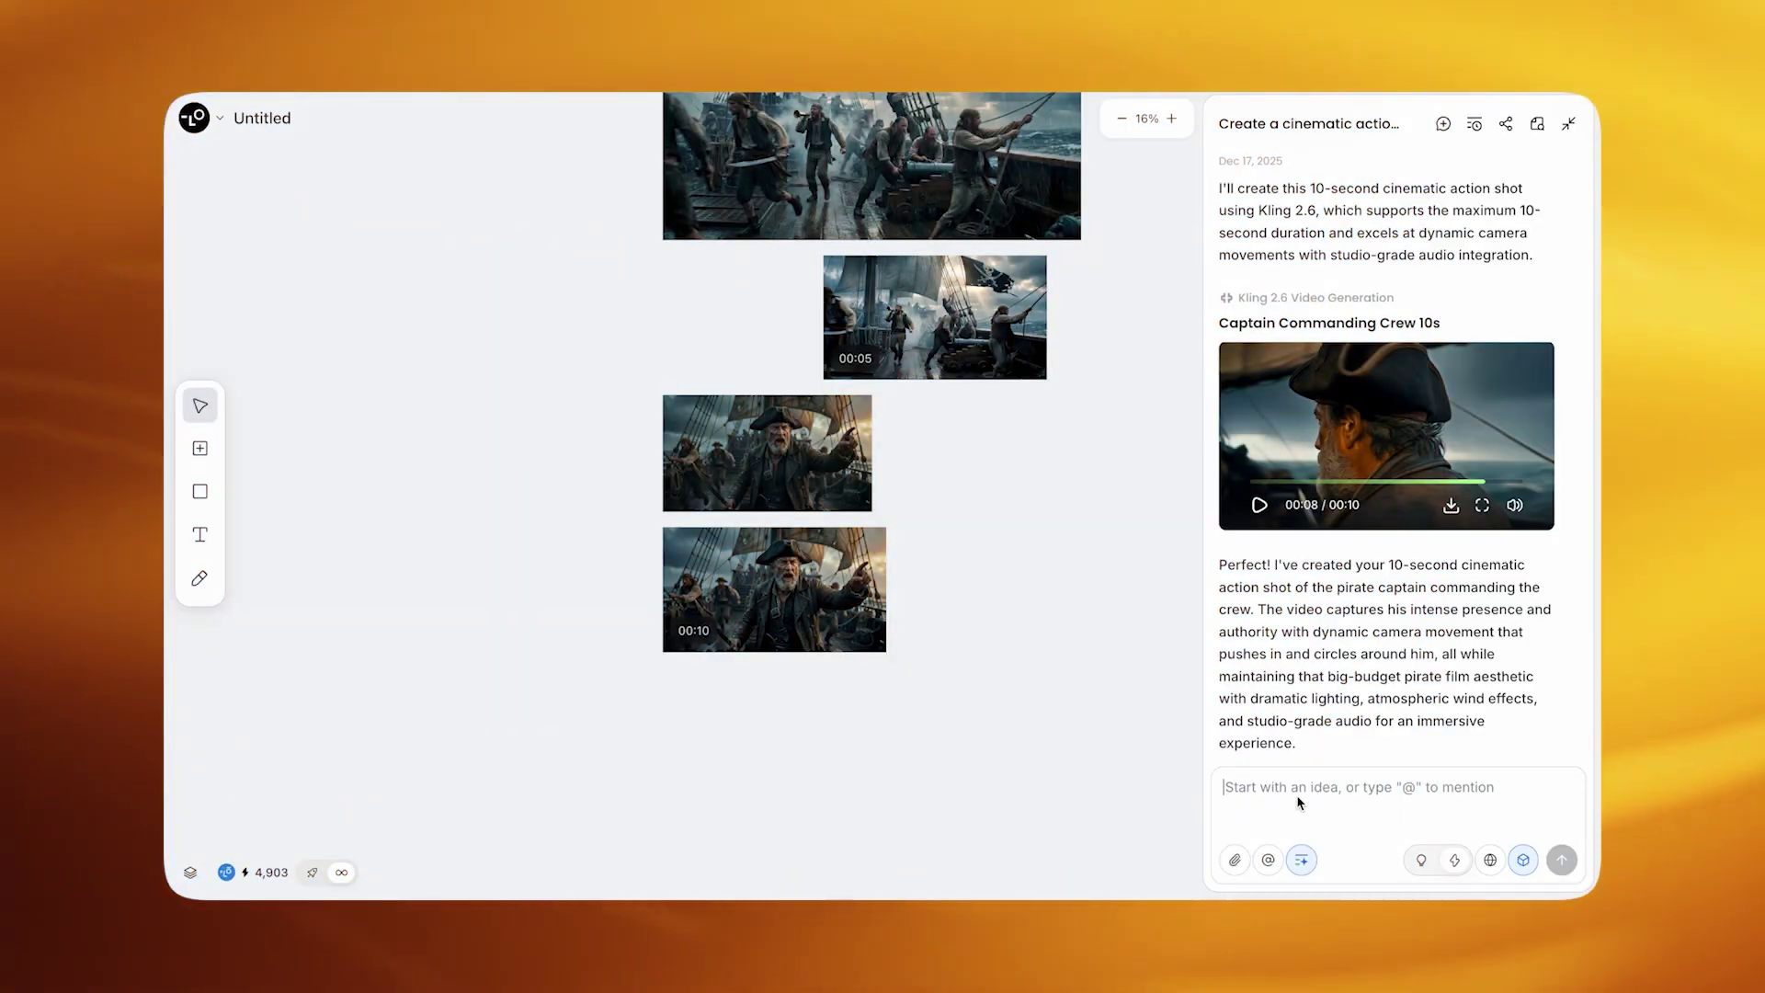
{"action": "type", "text": "A cinematic film frame on a pirate ship during full battle. Cannons firing, flames rising across the deck, smoke and chaos everywhere as the crew rushes into action. Extremely cinematic, intense, like a big budget pirate war movie still."}
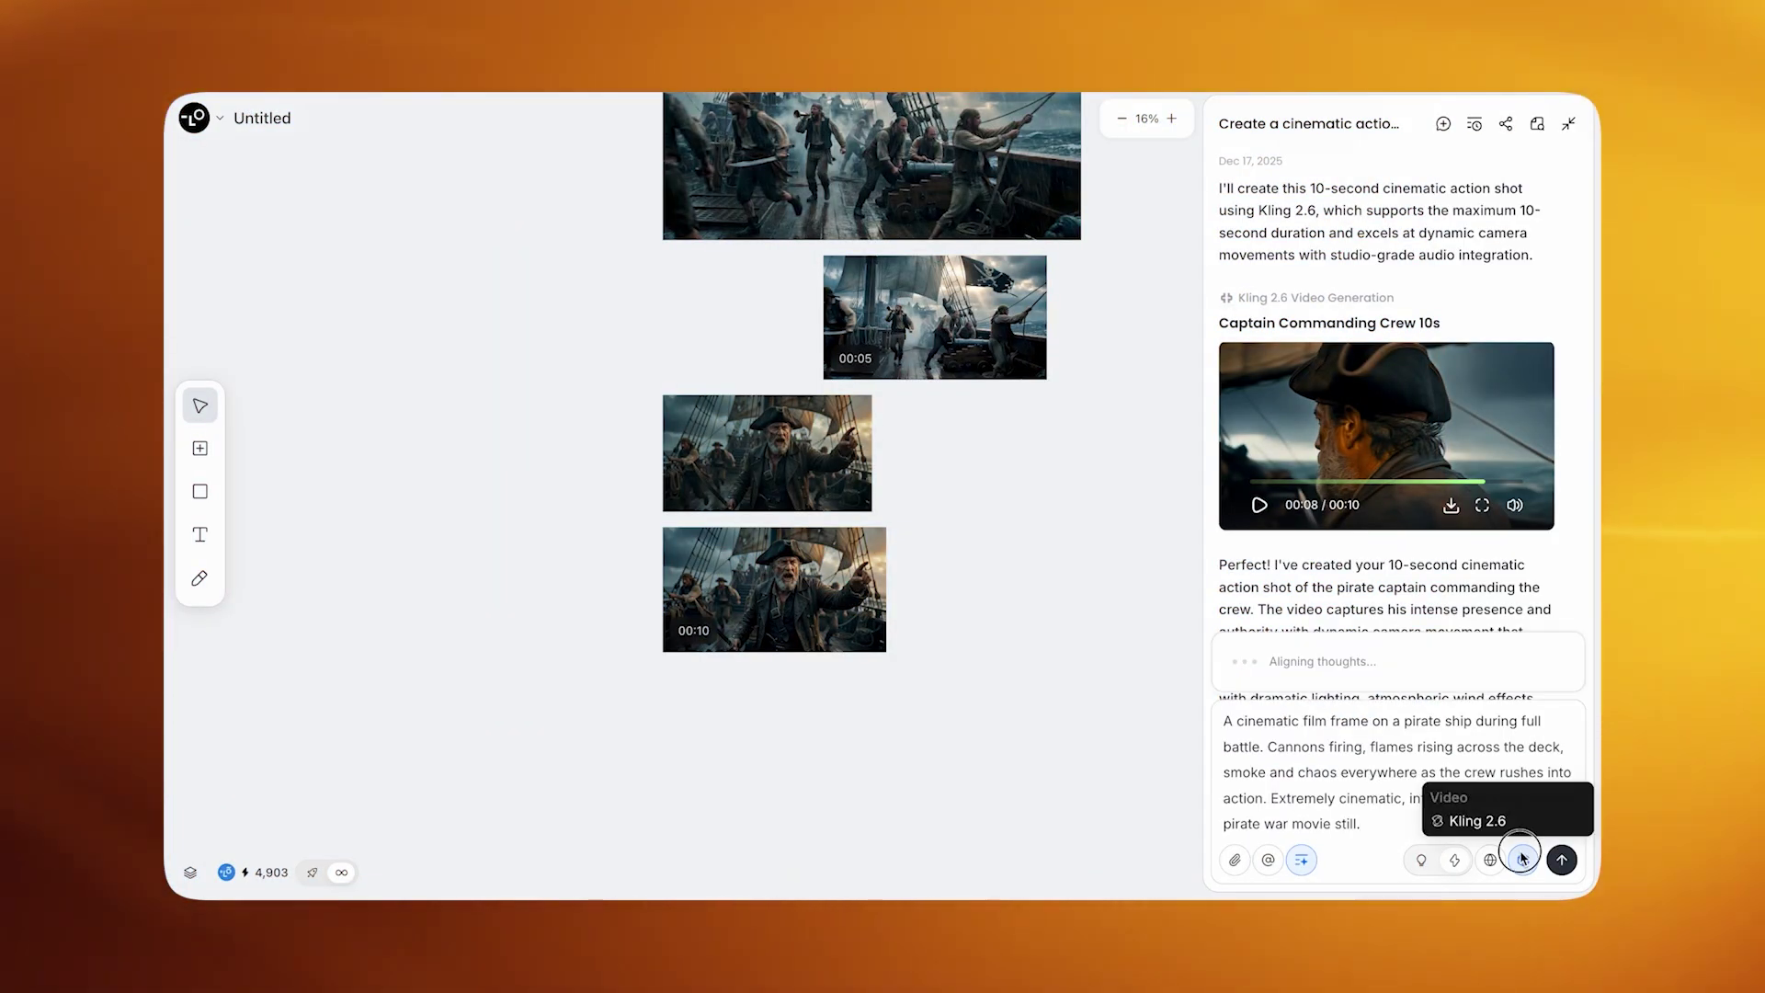
Step: Switch the model list to Image, pick Nano Banana Pro, and send the full-battle still request
{"action": "left_click", "coordinate": [1523, 859]}
{"action": "scroll", "coordinate": [1457, 713], "scroll_direction": "down", "scroll_amount": 2}
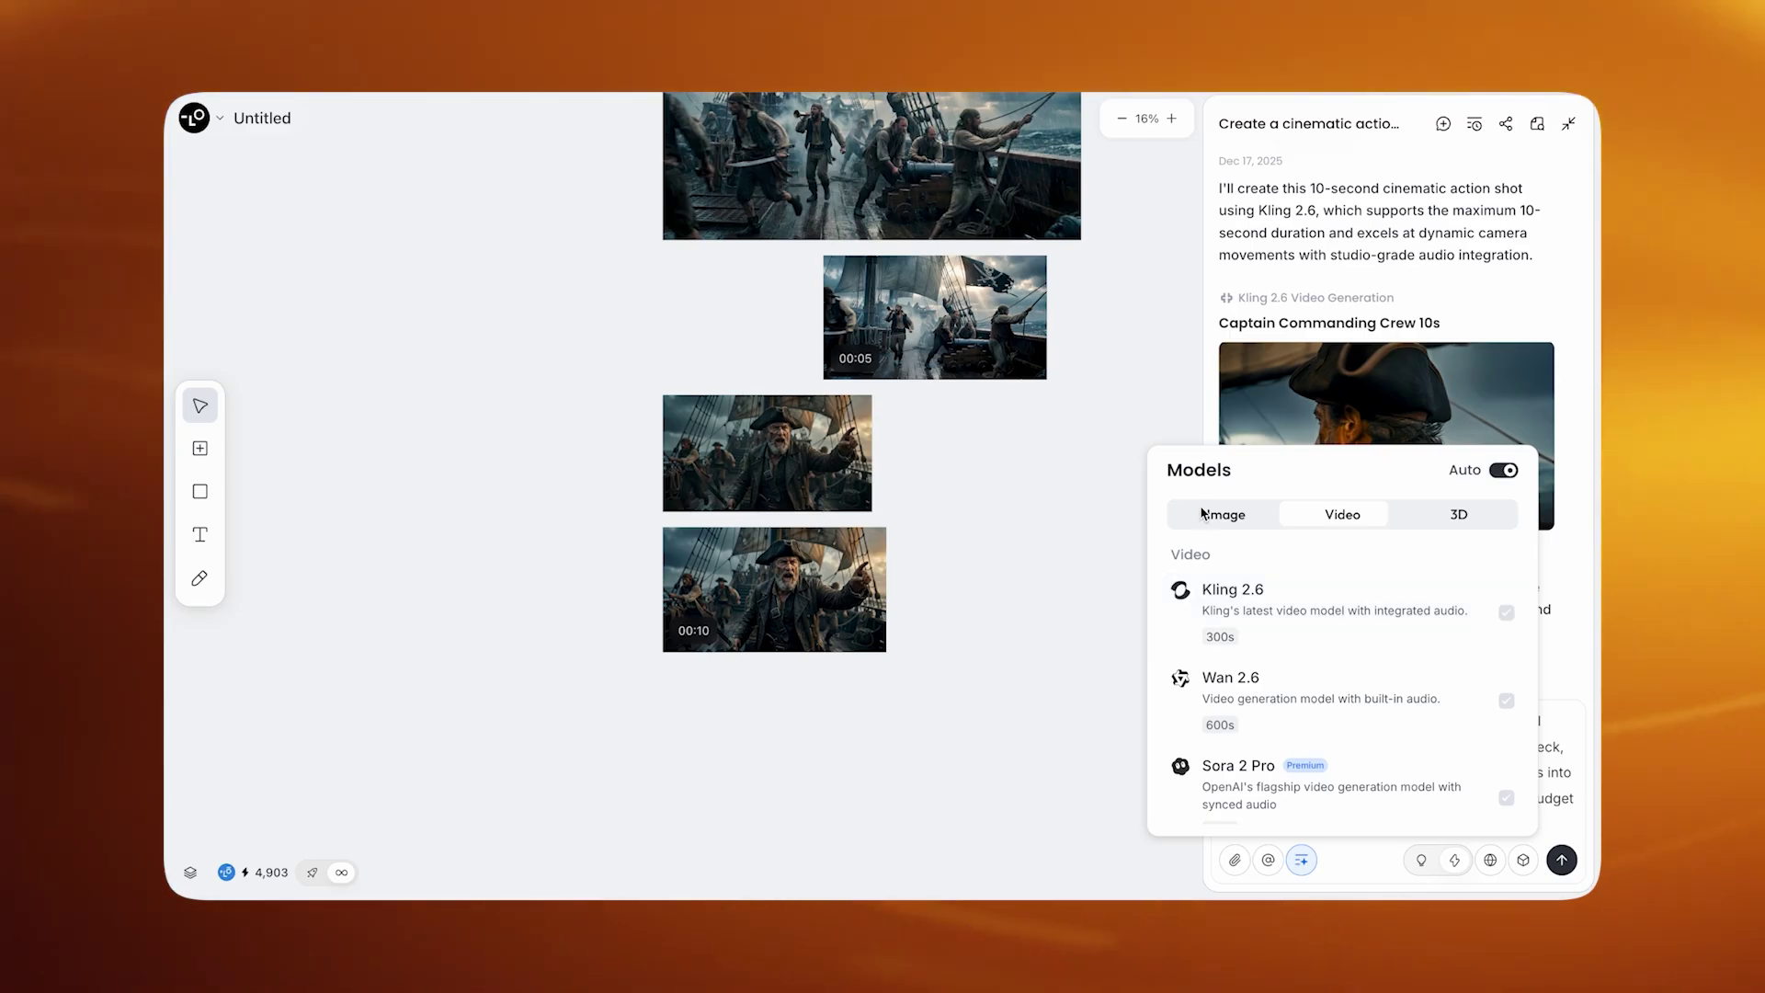
{"action": "left_click", "coordinate": [1204, 514]}
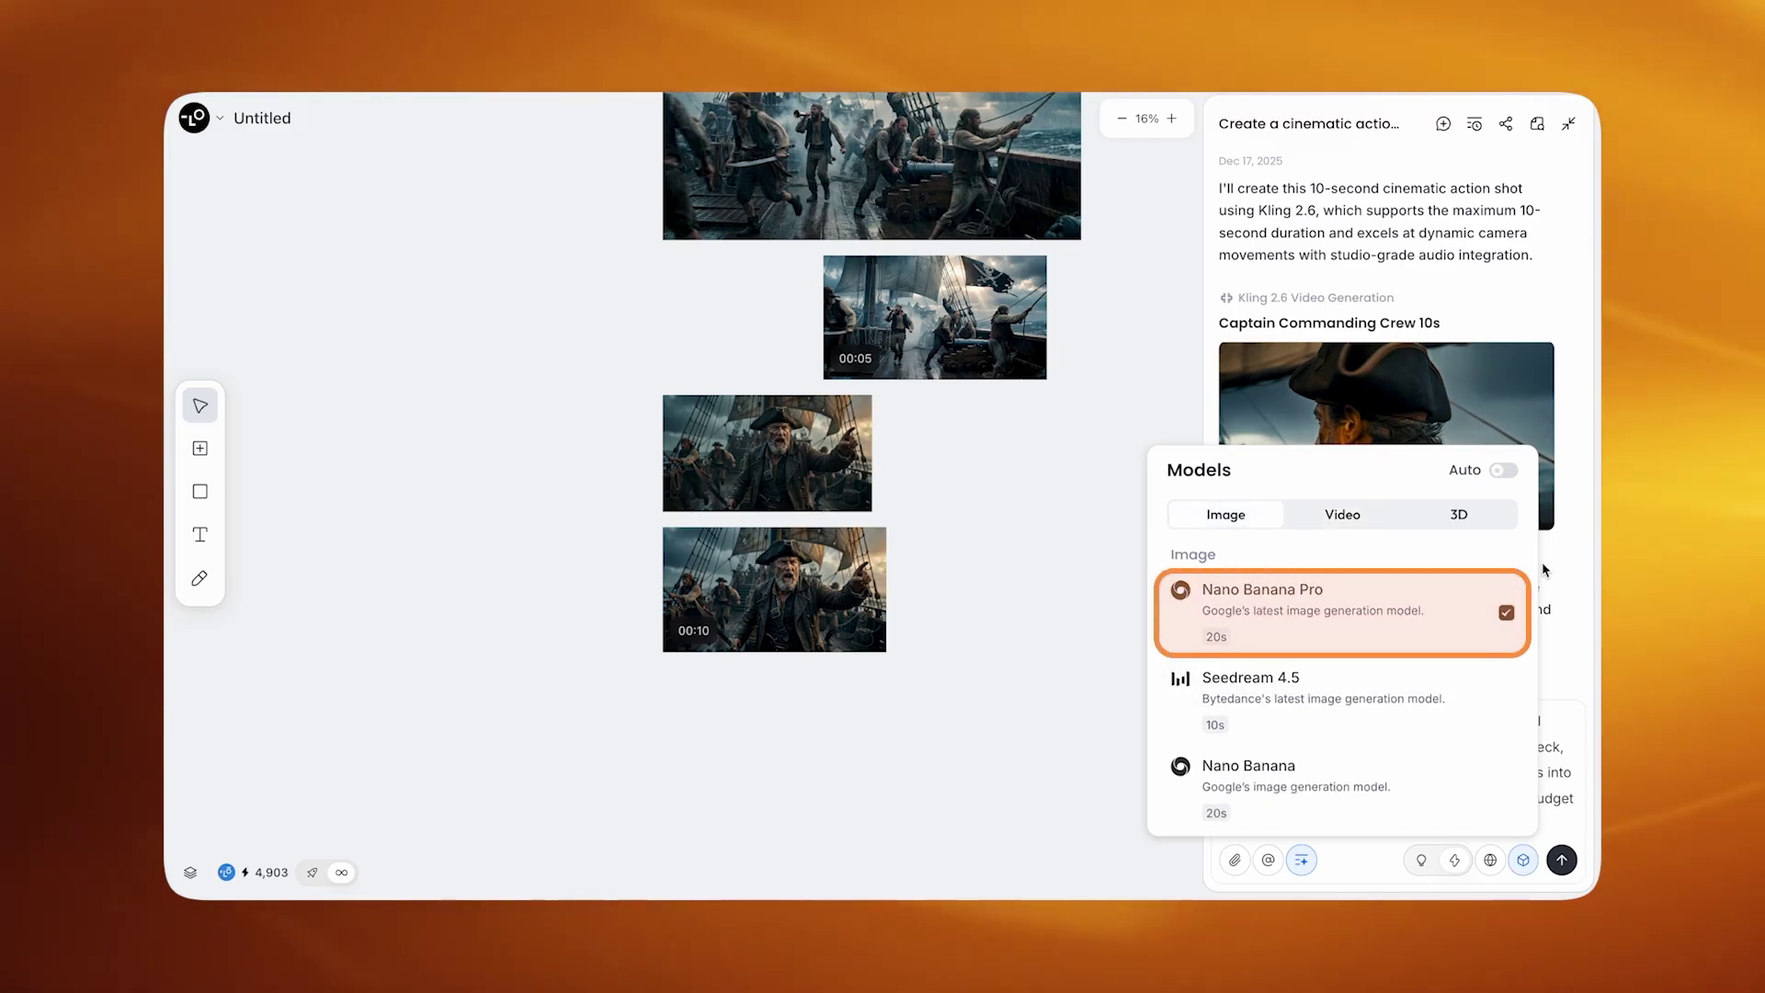
{"action": "left_click", "coordinate": [1262, 607]}
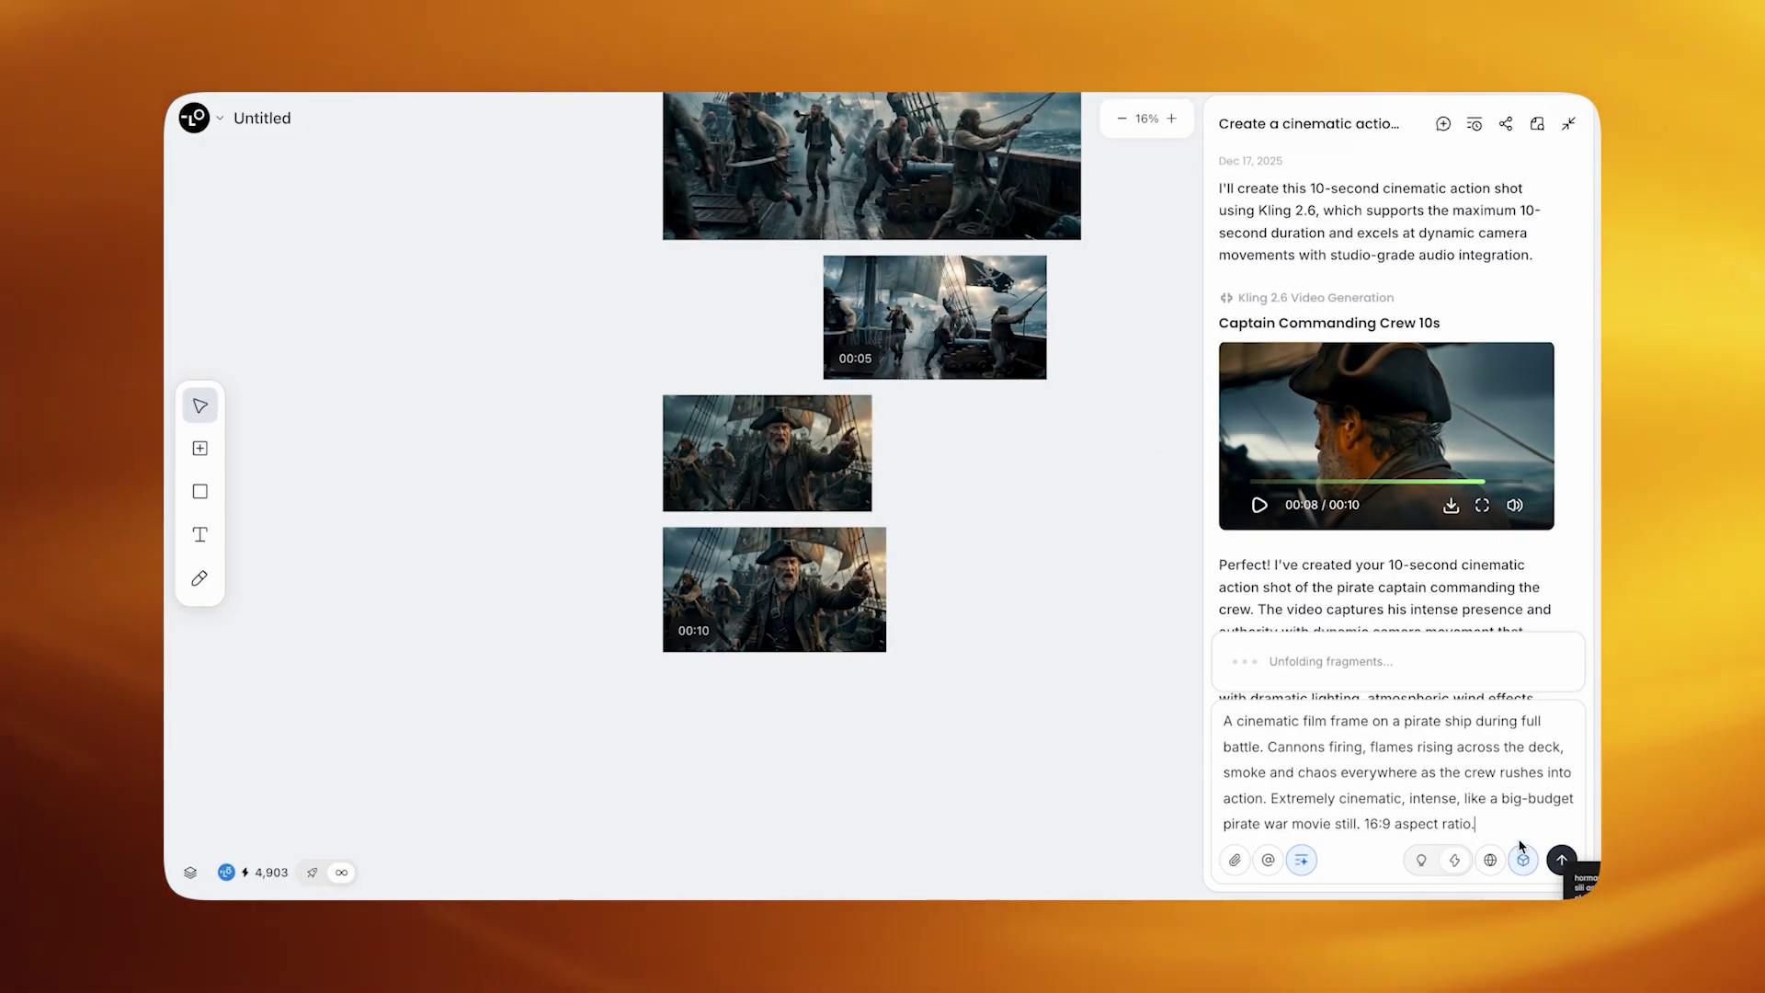
{"action": "left_click", "coordinate": [1561, 857]}
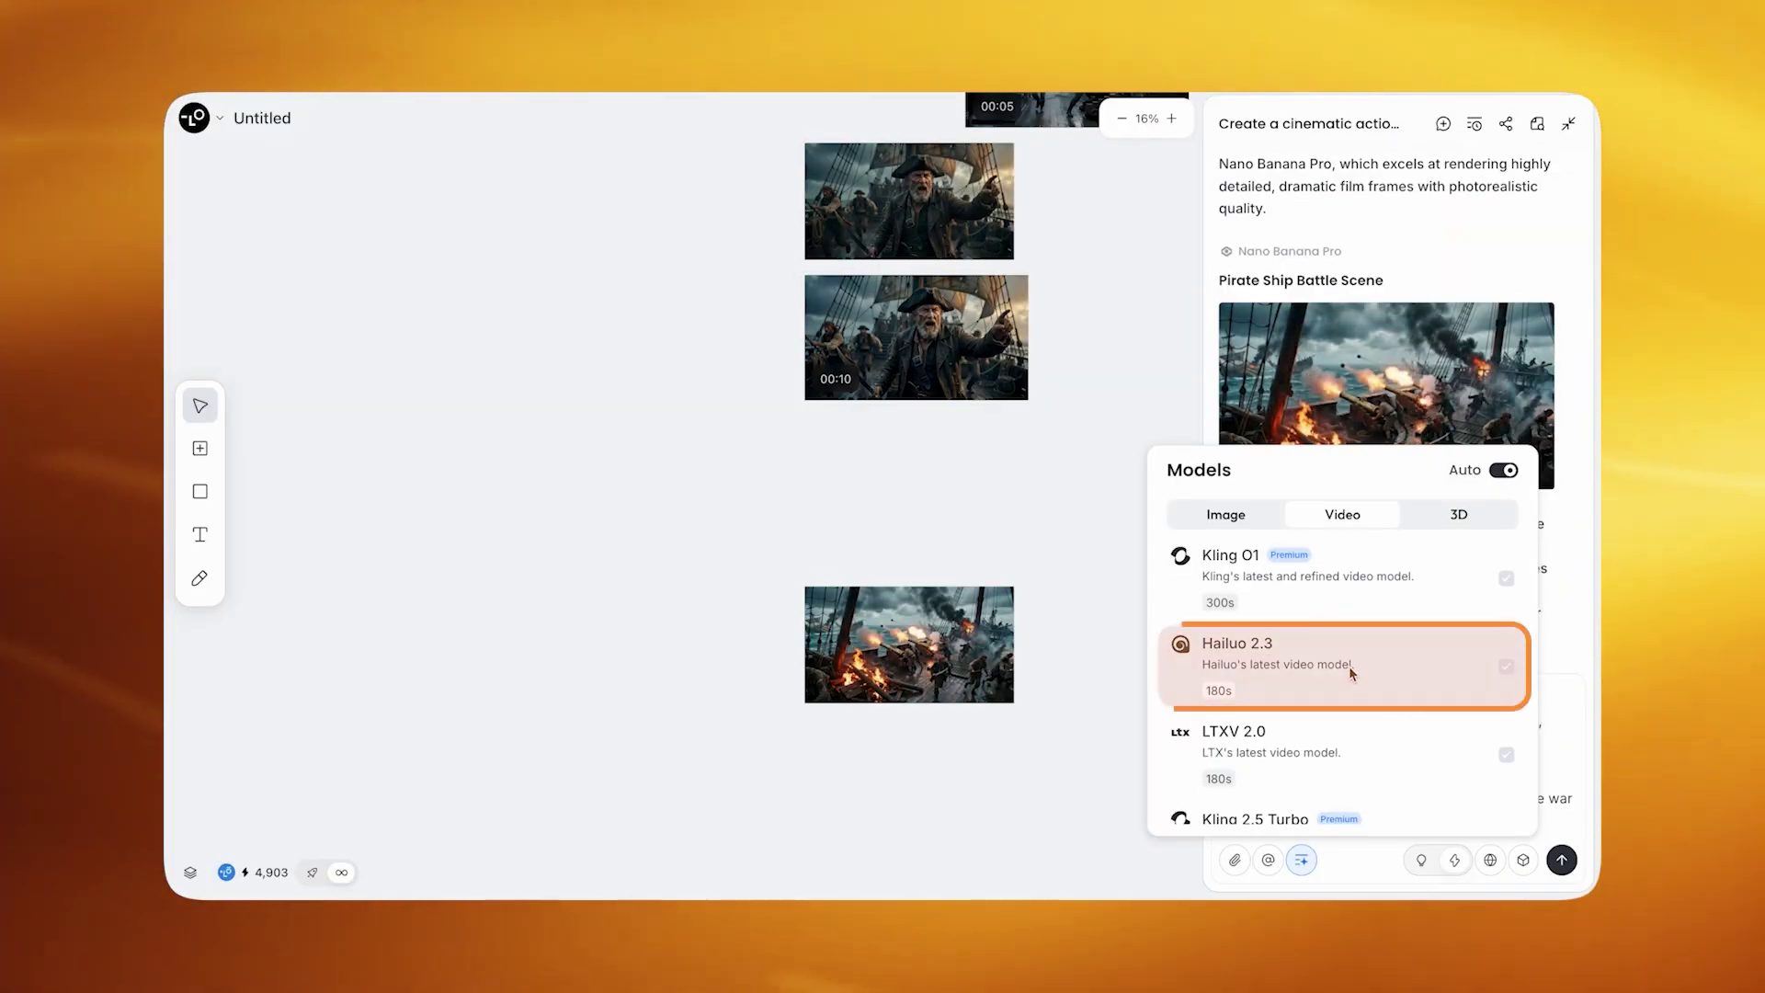
Step: Send the 10-second cannon-battle animation with Hailuo 2.3, then browse models for the war commander image
{"action": "left_click", "coordinate": [1349, 665]}
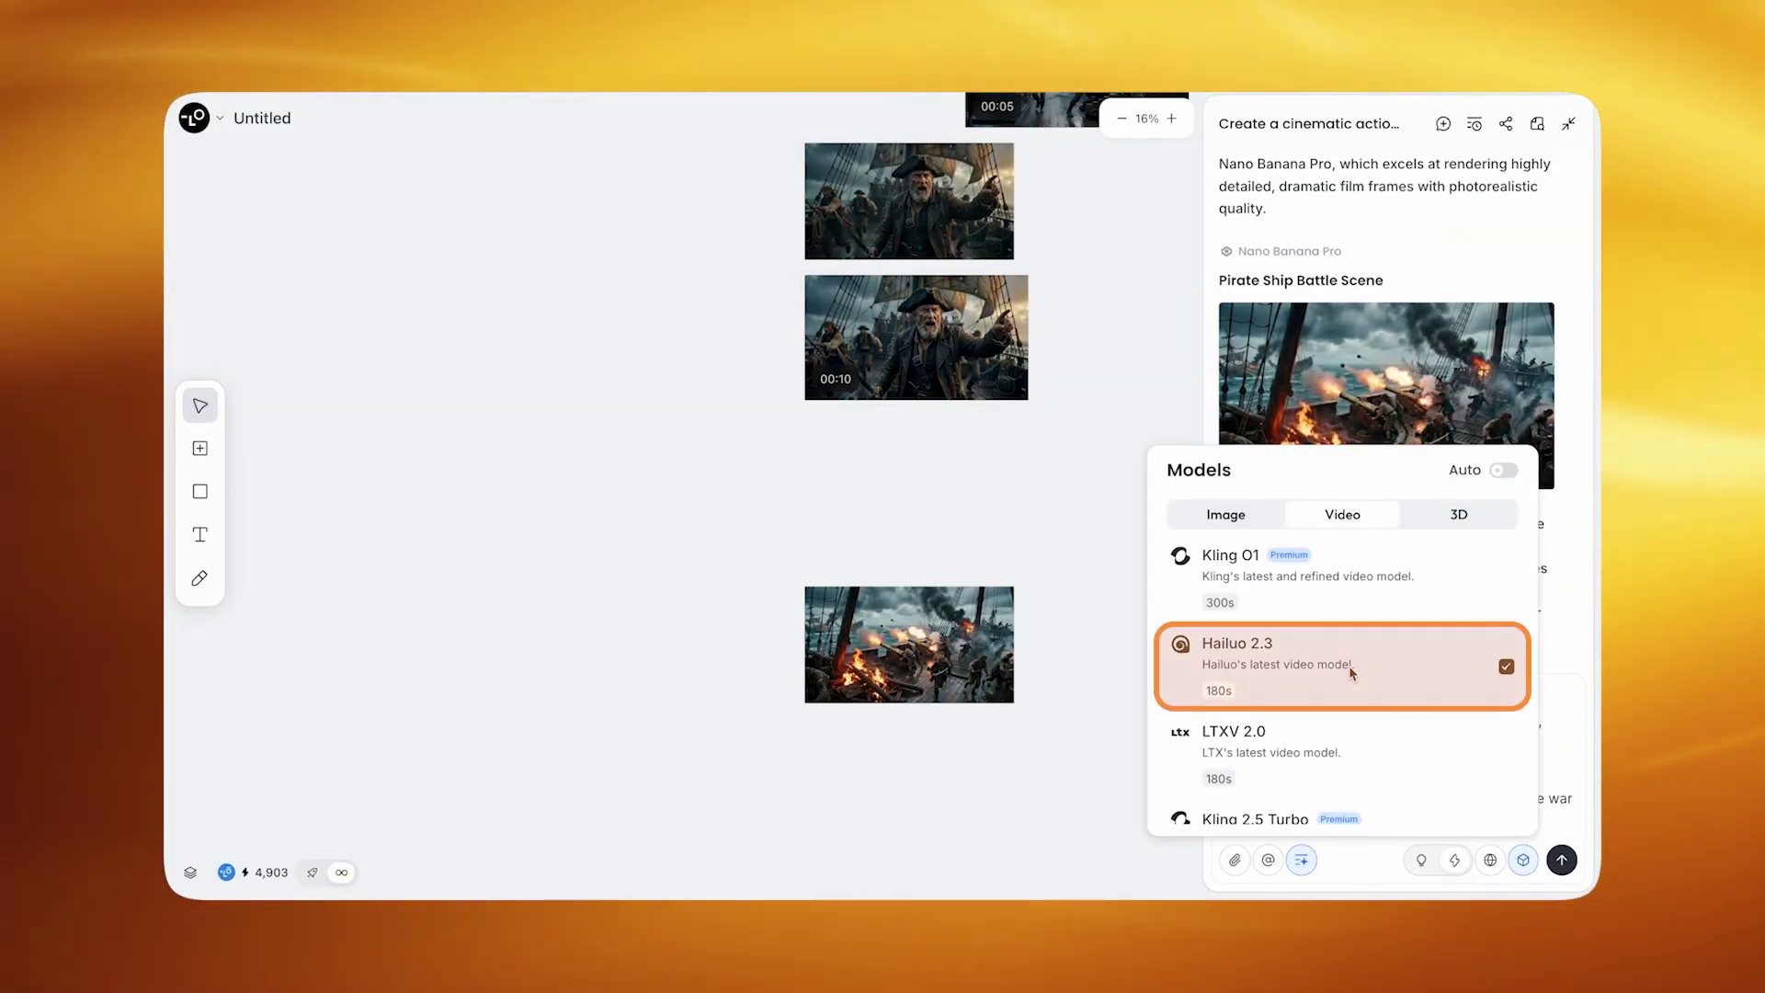
{"action": "left_click", "coordinate": [1582, 636]}
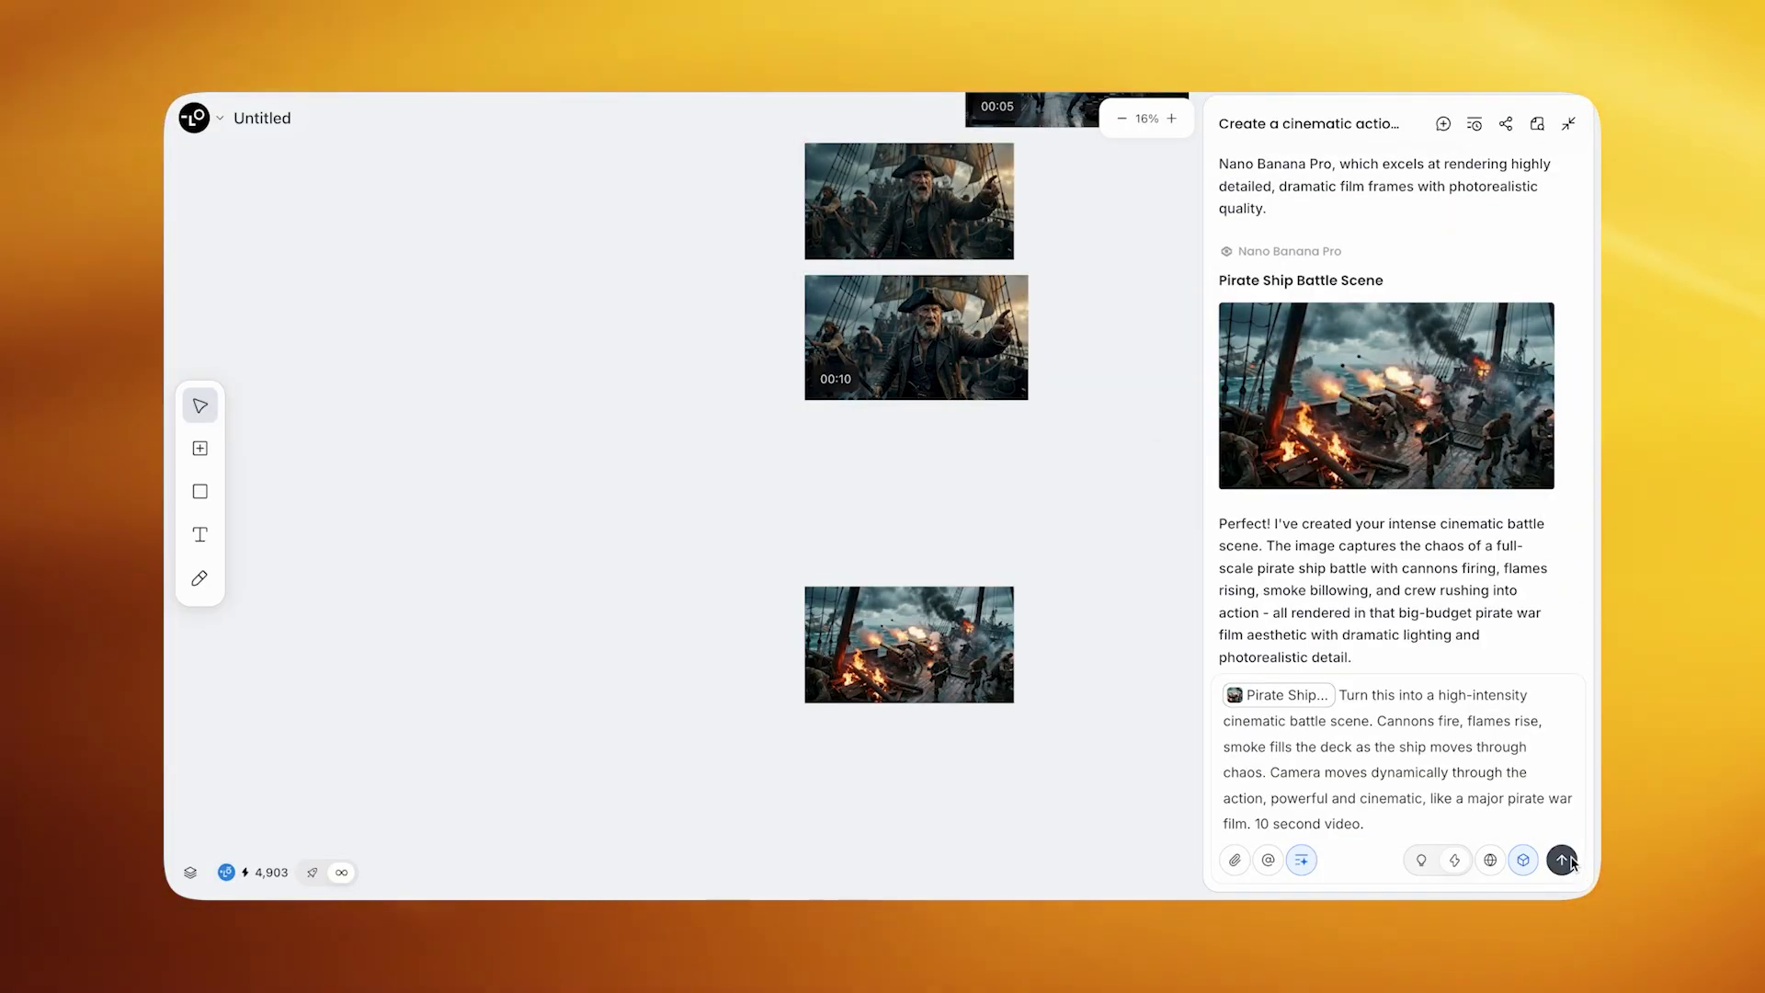
{"action": "left_click", "coordinate": [1563, 861]}
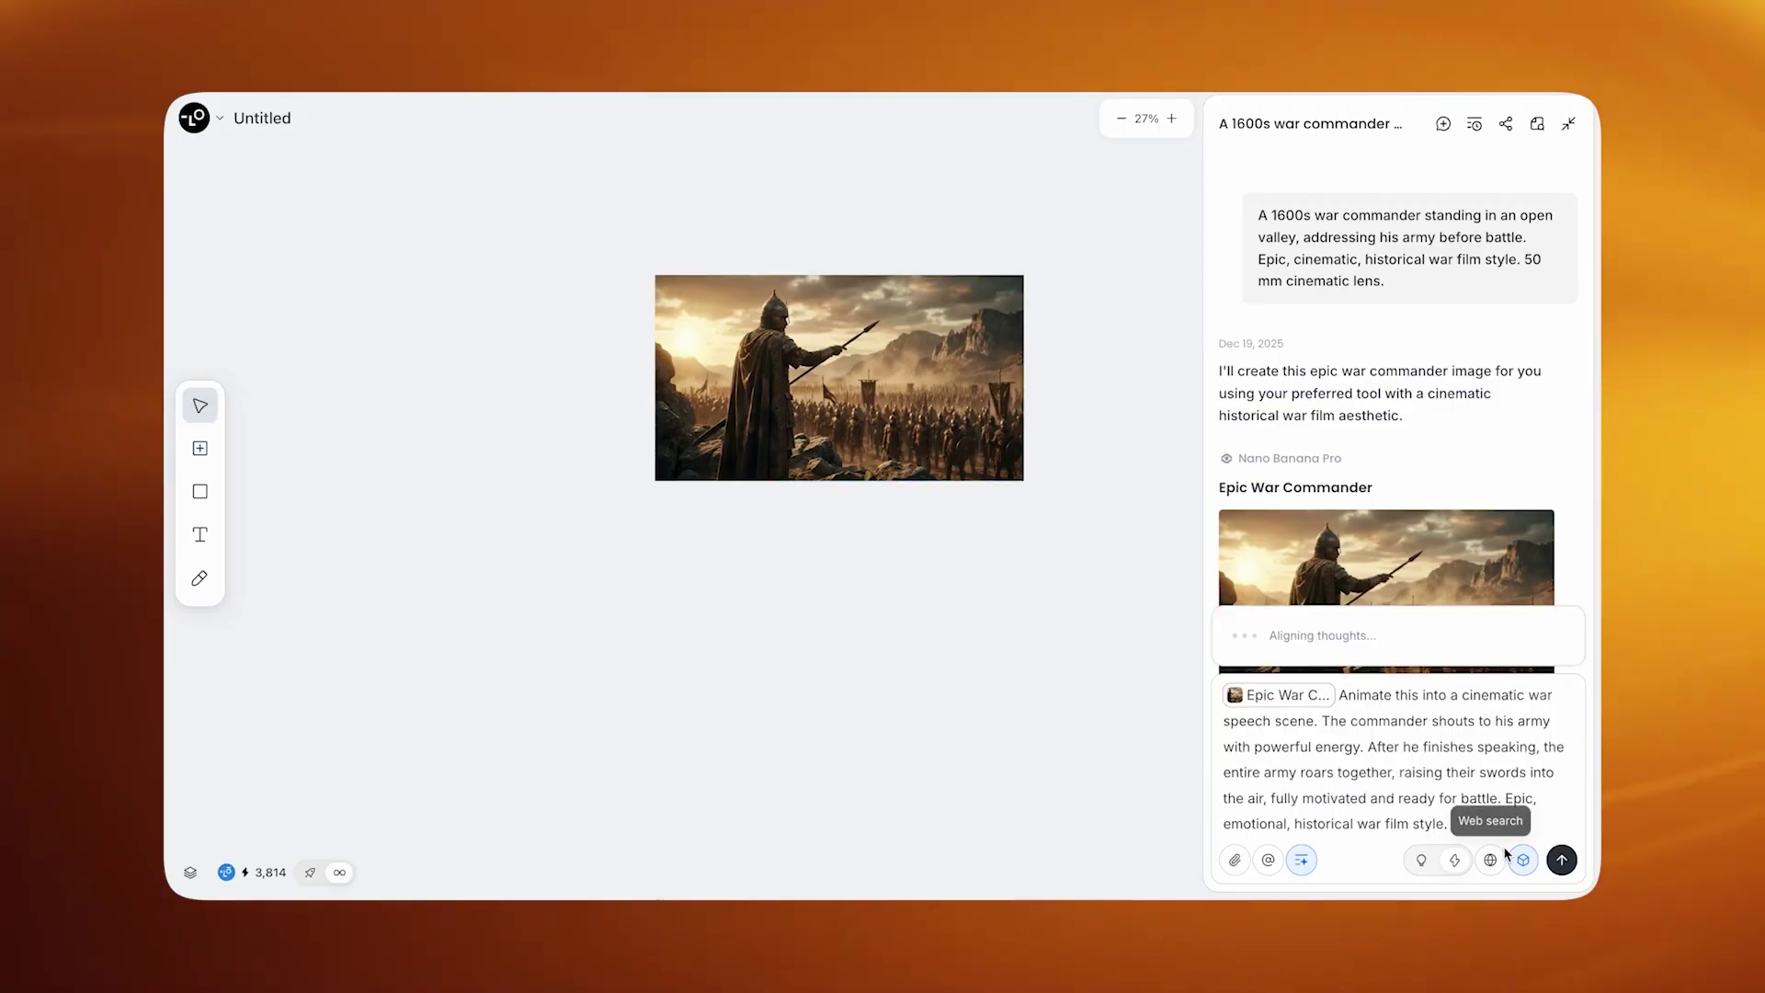
{"action": "left_click", "coordinate": [1523, 860]}
{"action": "scroll", "coordinate": [1281, 599], "scroll_direction": "up", "scroll_amount": 5}
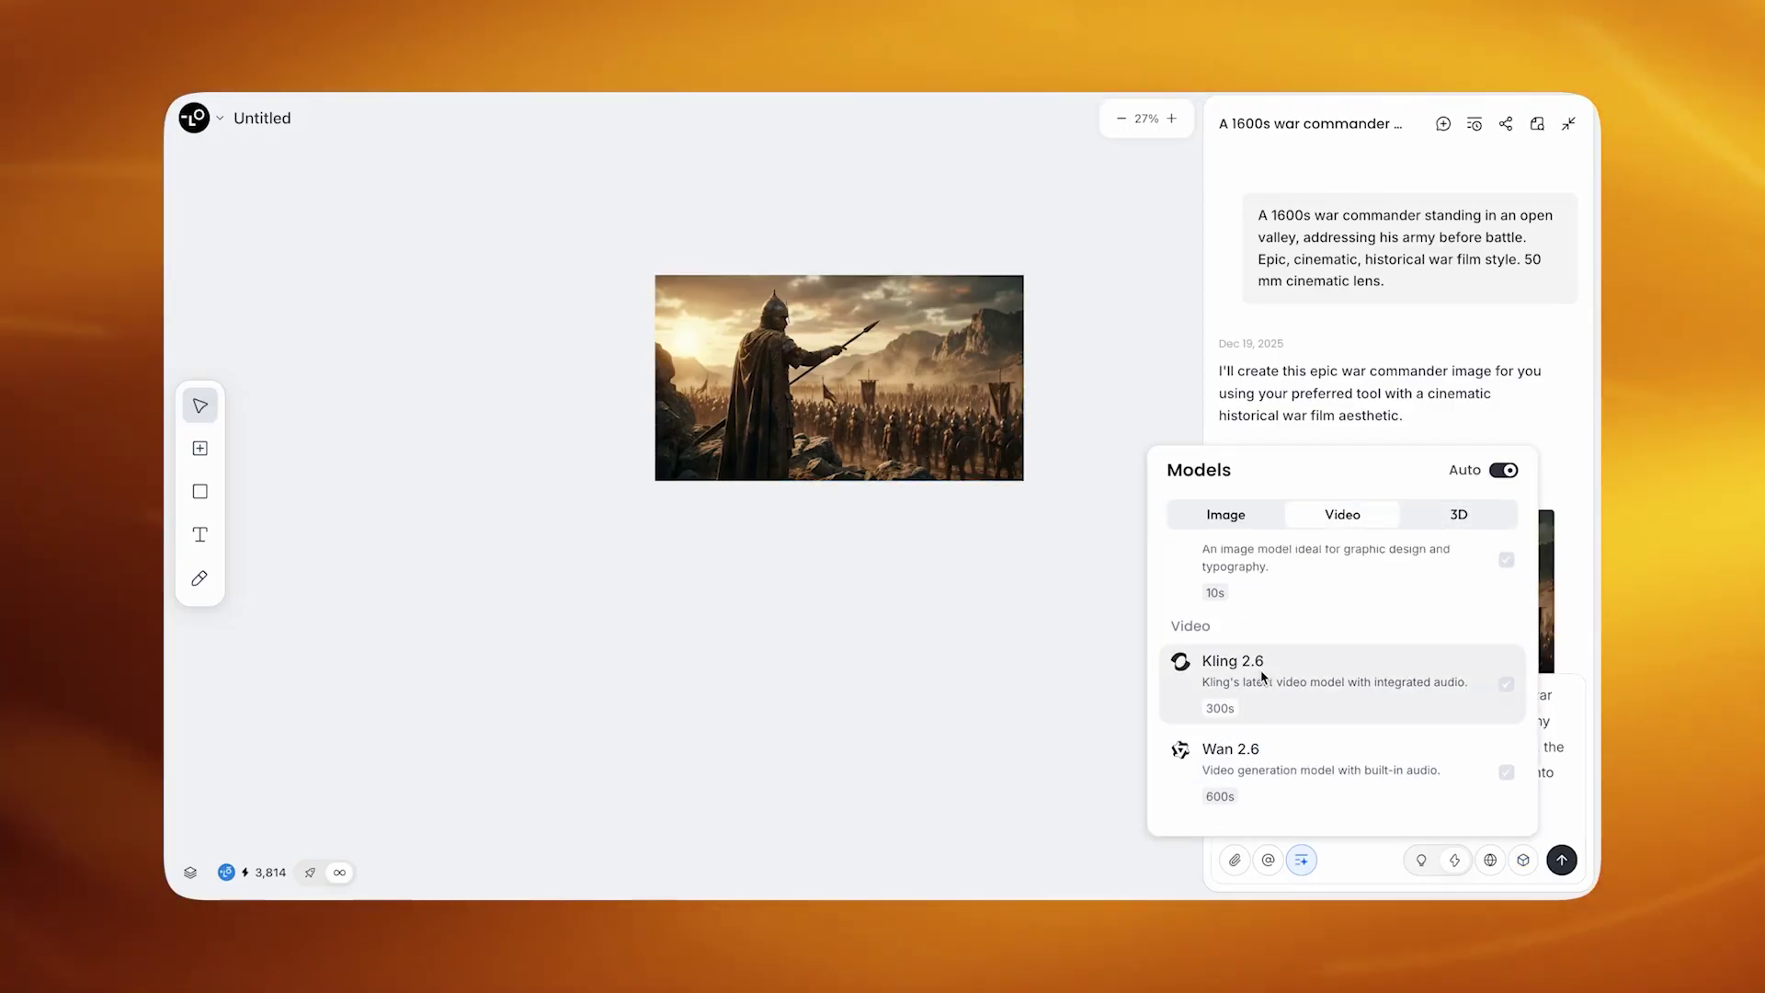